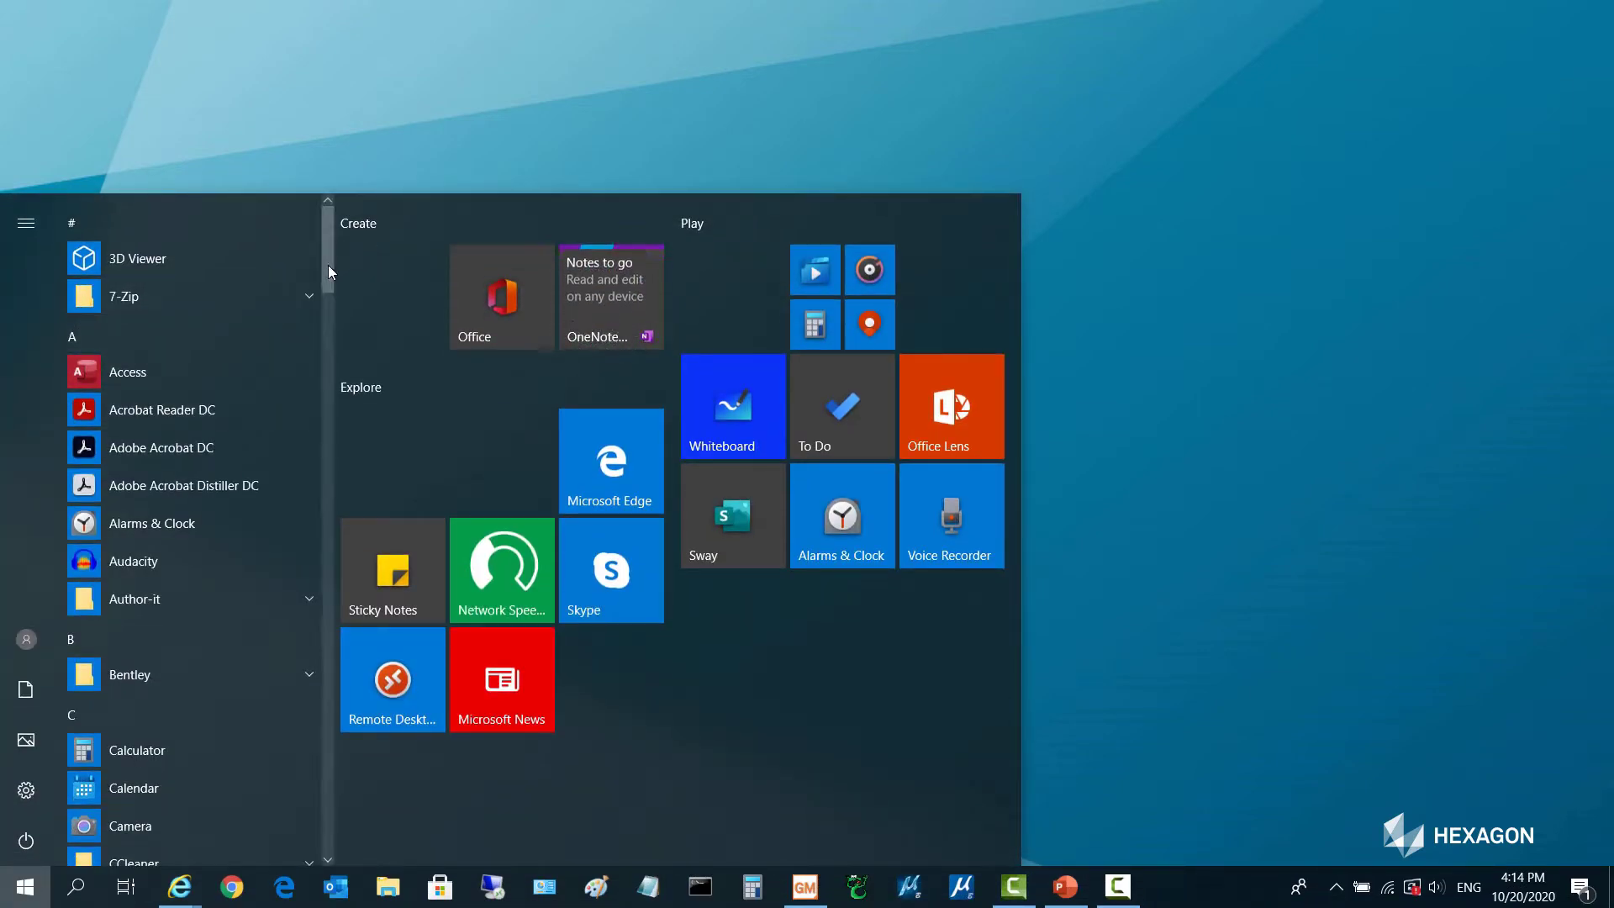
# Launch ImageStation Automatic Elevations DSM from its Start menu folder
pyautogui.scroll(-3, 331, 316)
pyautogui.moveTo(331, 316); pyautogui.dragTo(335, 456)
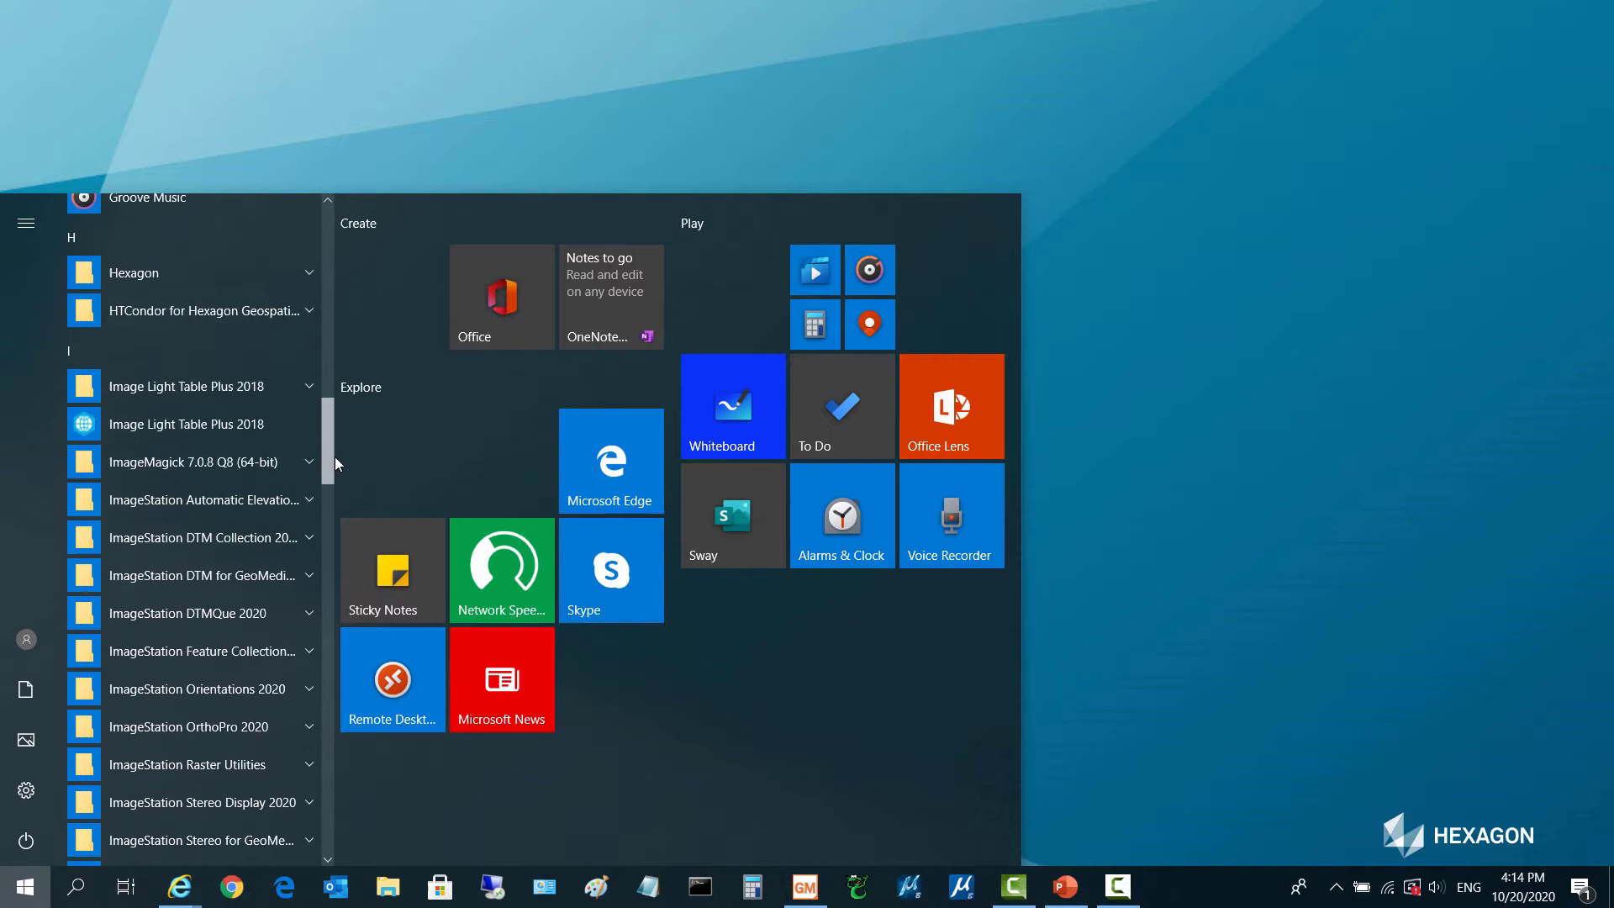
pyautogui.click(307, 497)
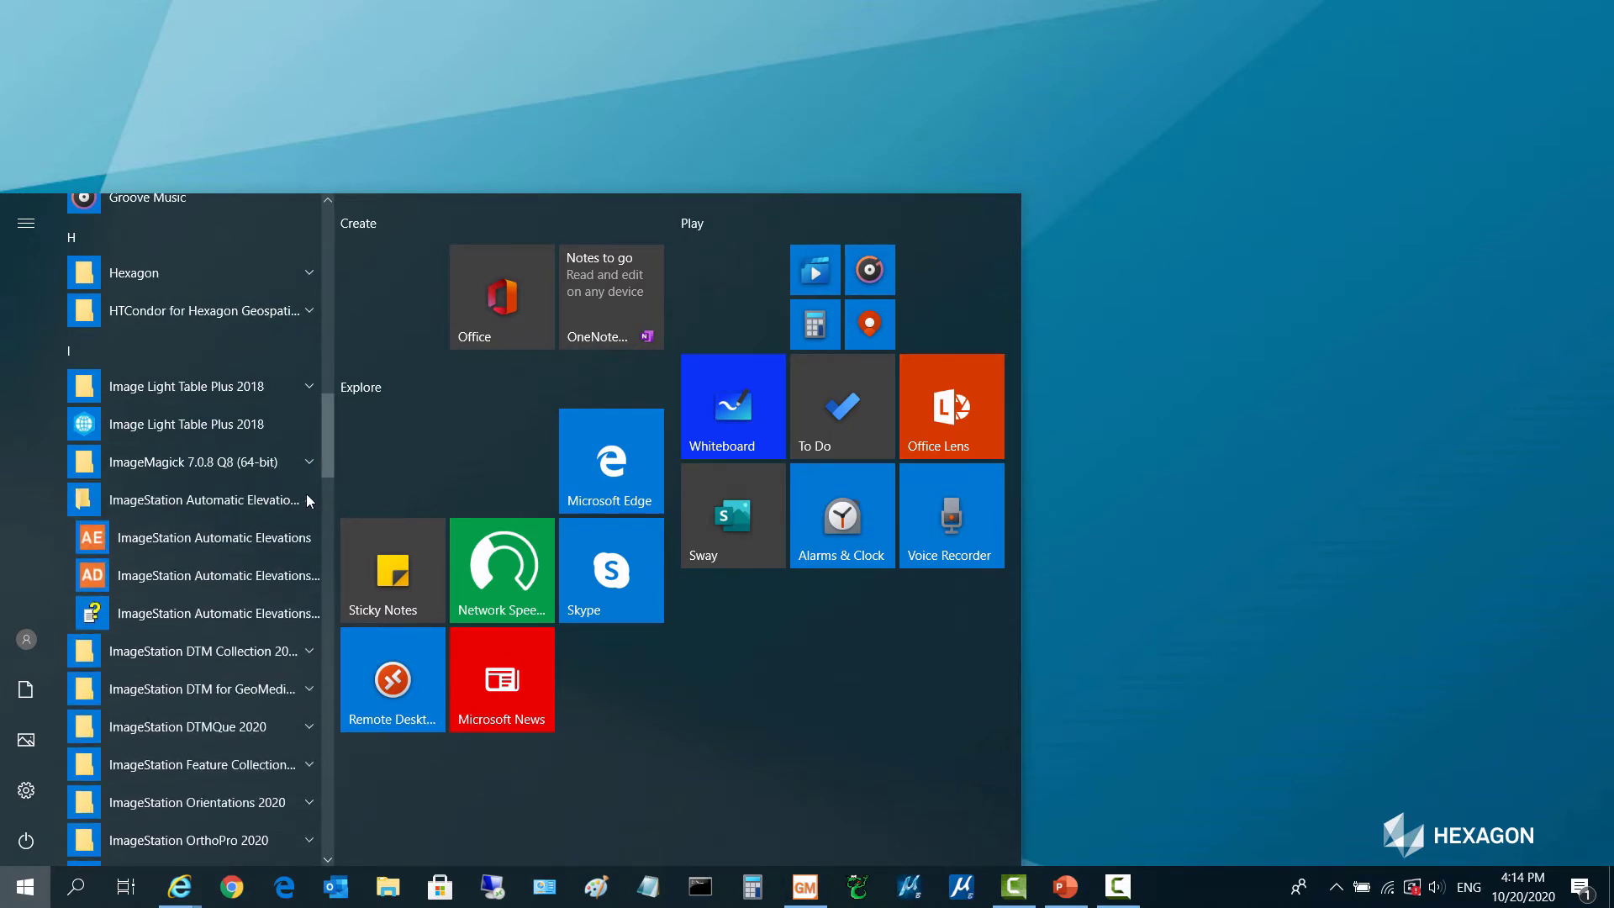
pyautogui.click(270, 579)
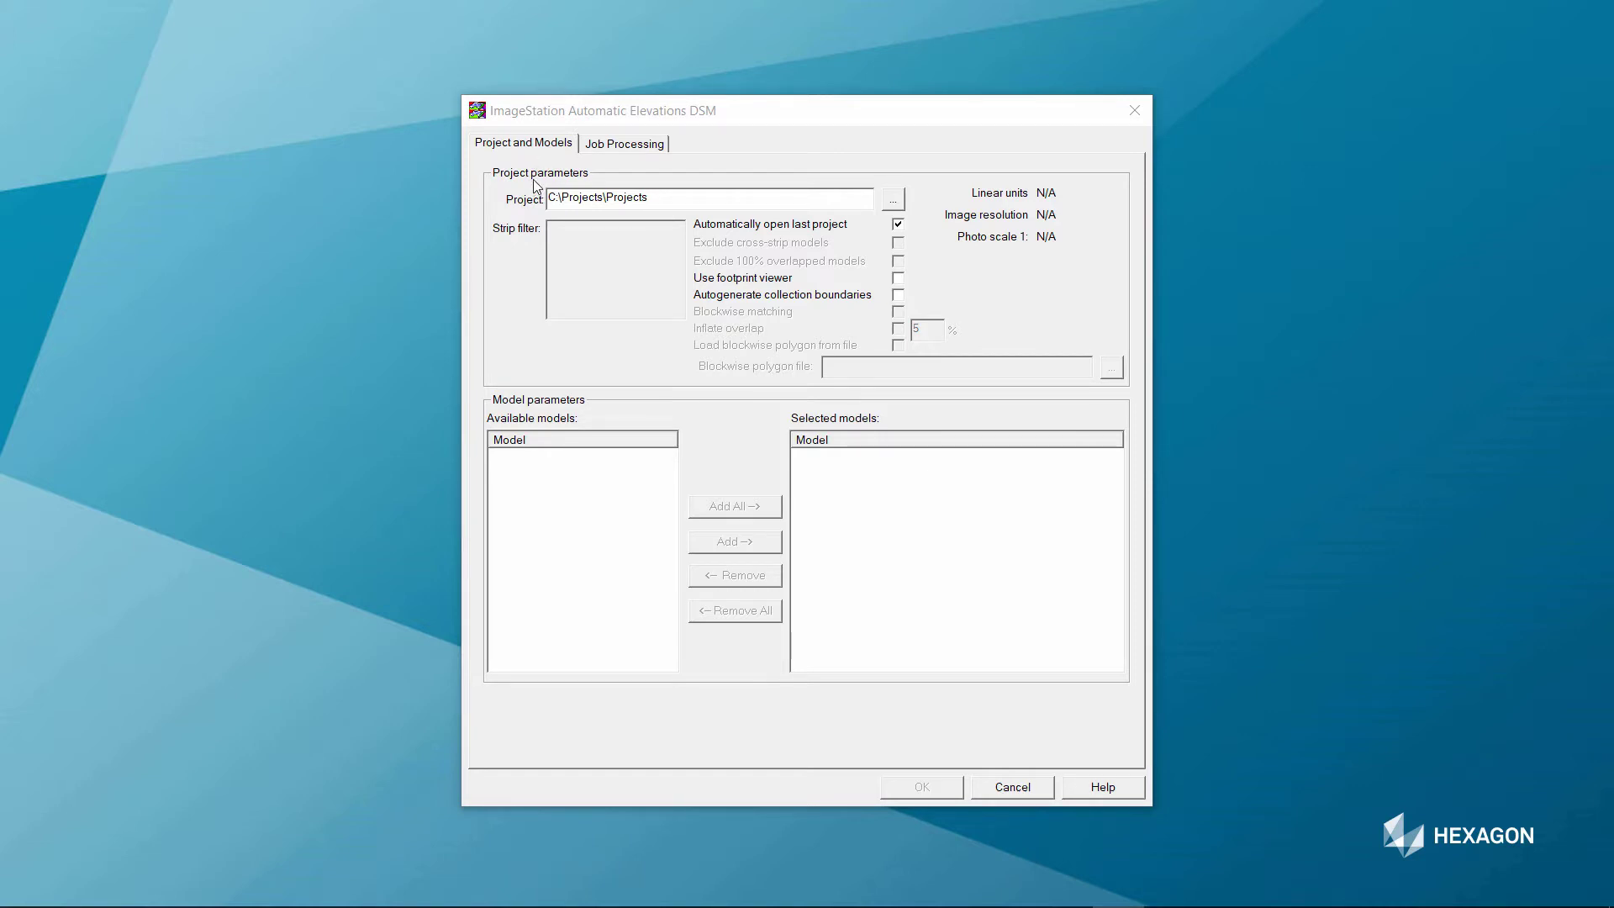
# Open the 'project' file from C:\Projects\Training_Automatic
pyautogui.click(895, 201)
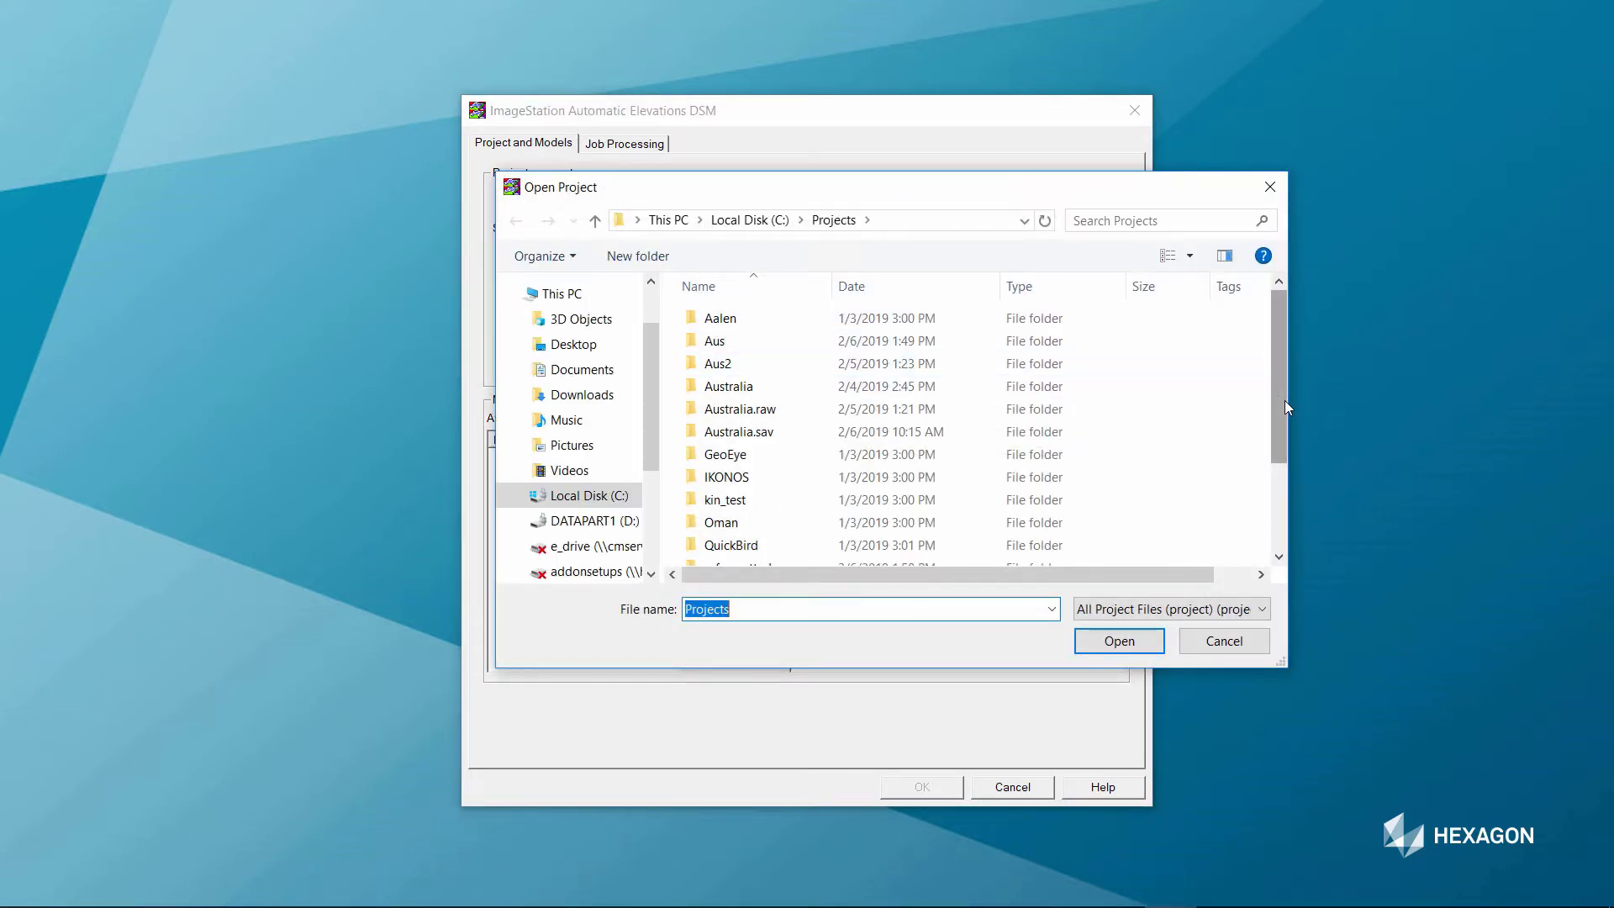
pyautogui.moveTo(1285, 408); pyautogui.dragTo(1288, 493)
pyautogui.doubleClick(794, 522)
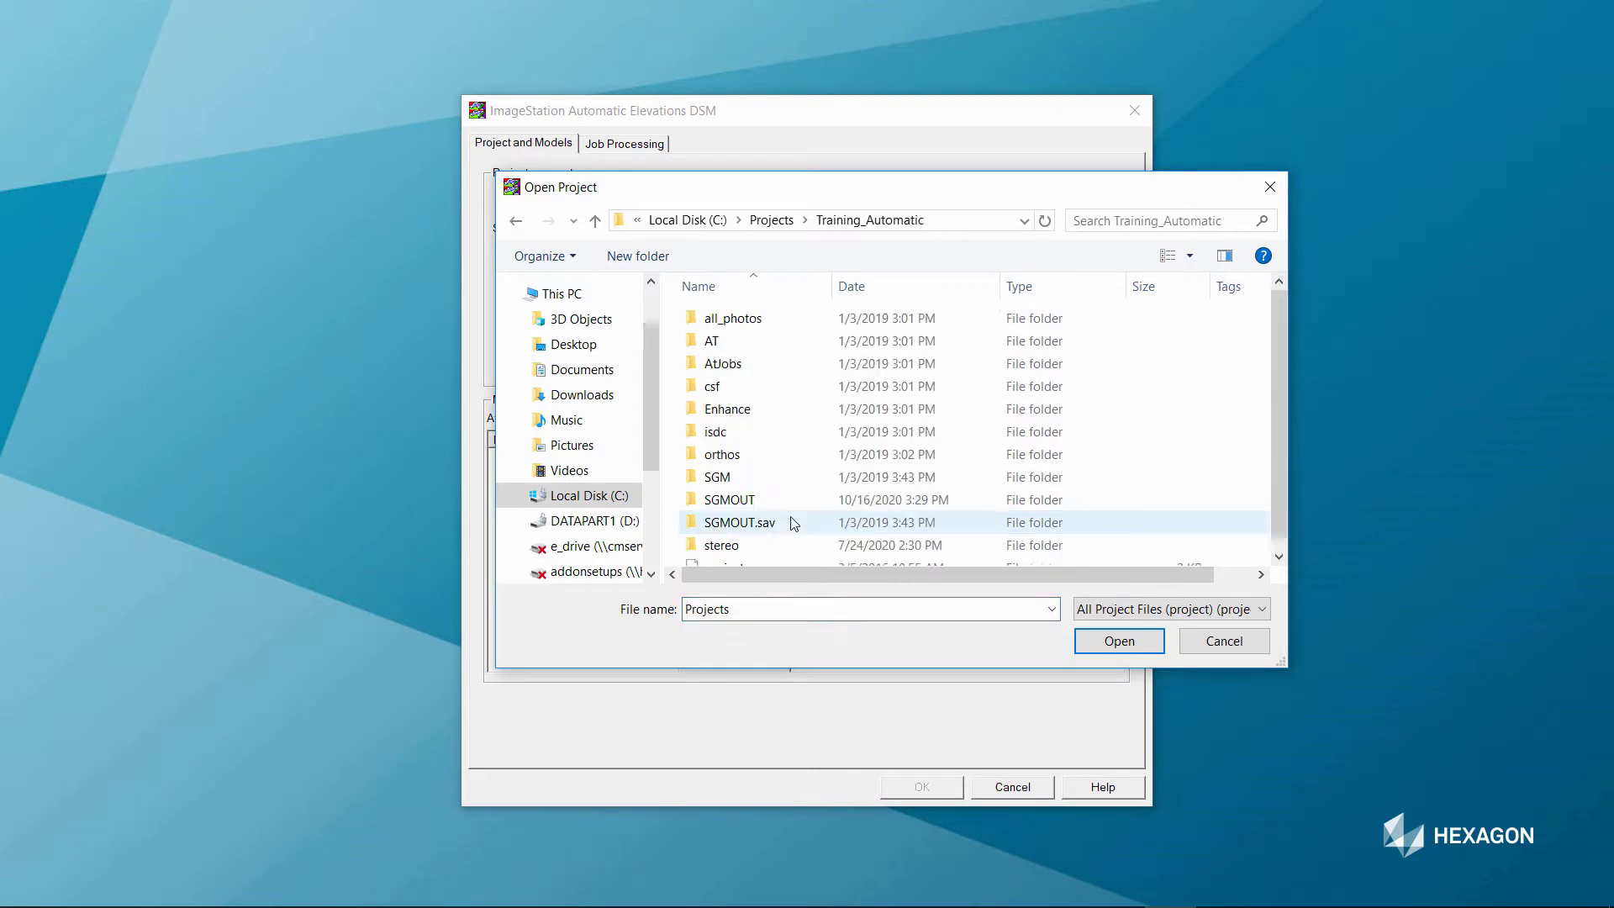
pyautogui.moveTo(1274, 465); pyautogui.dragTo(1283, 528)
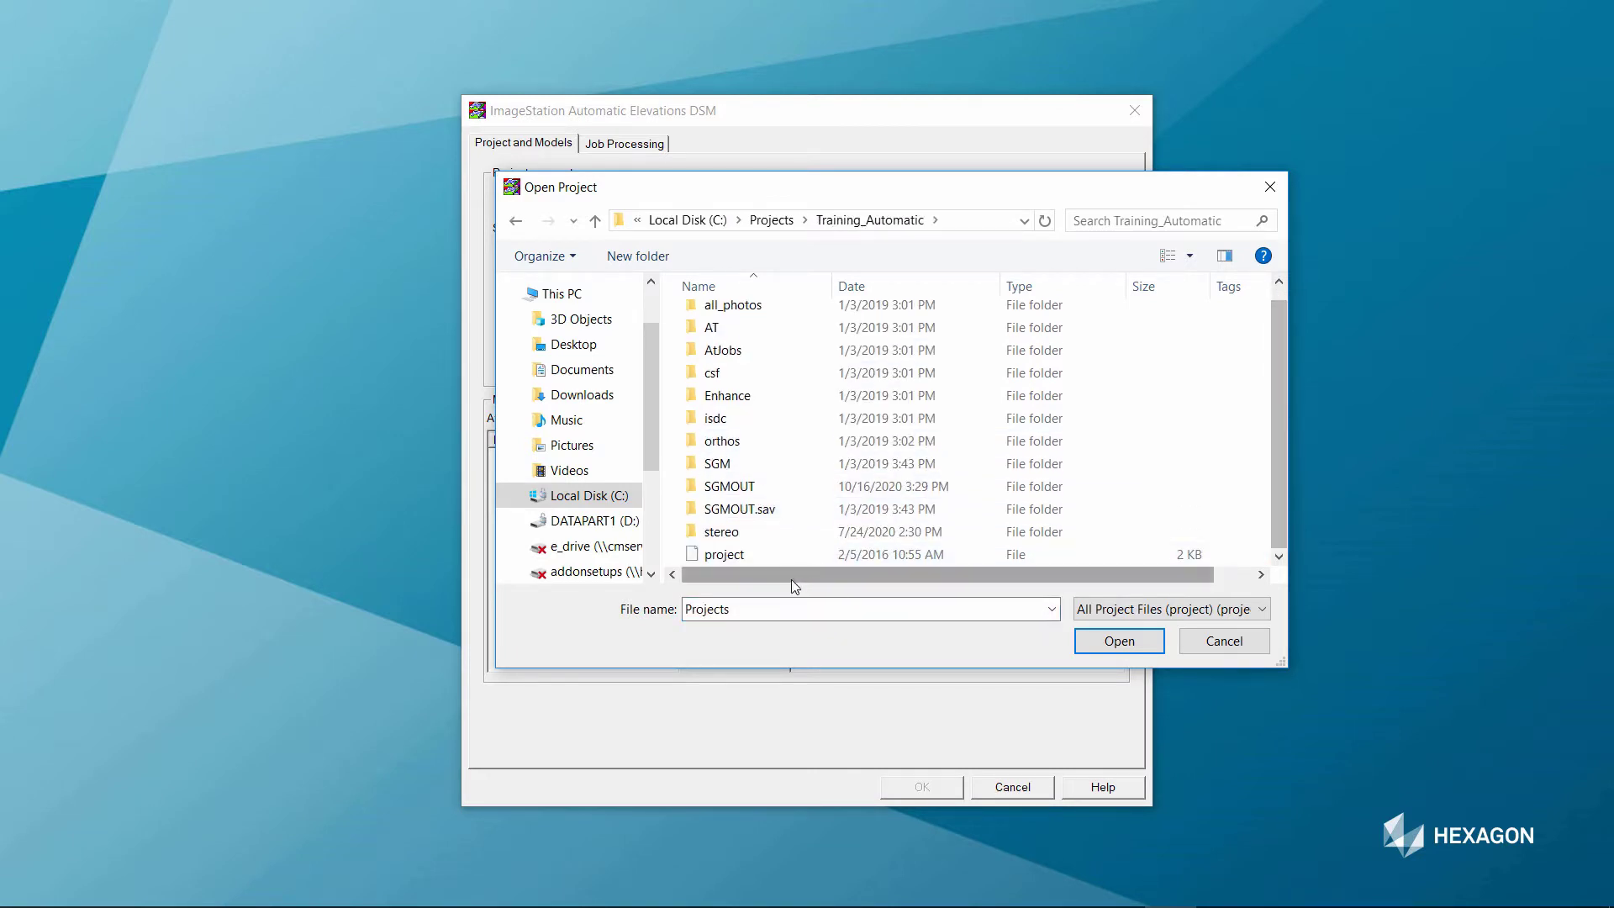
pyautogui.click(763, 554)
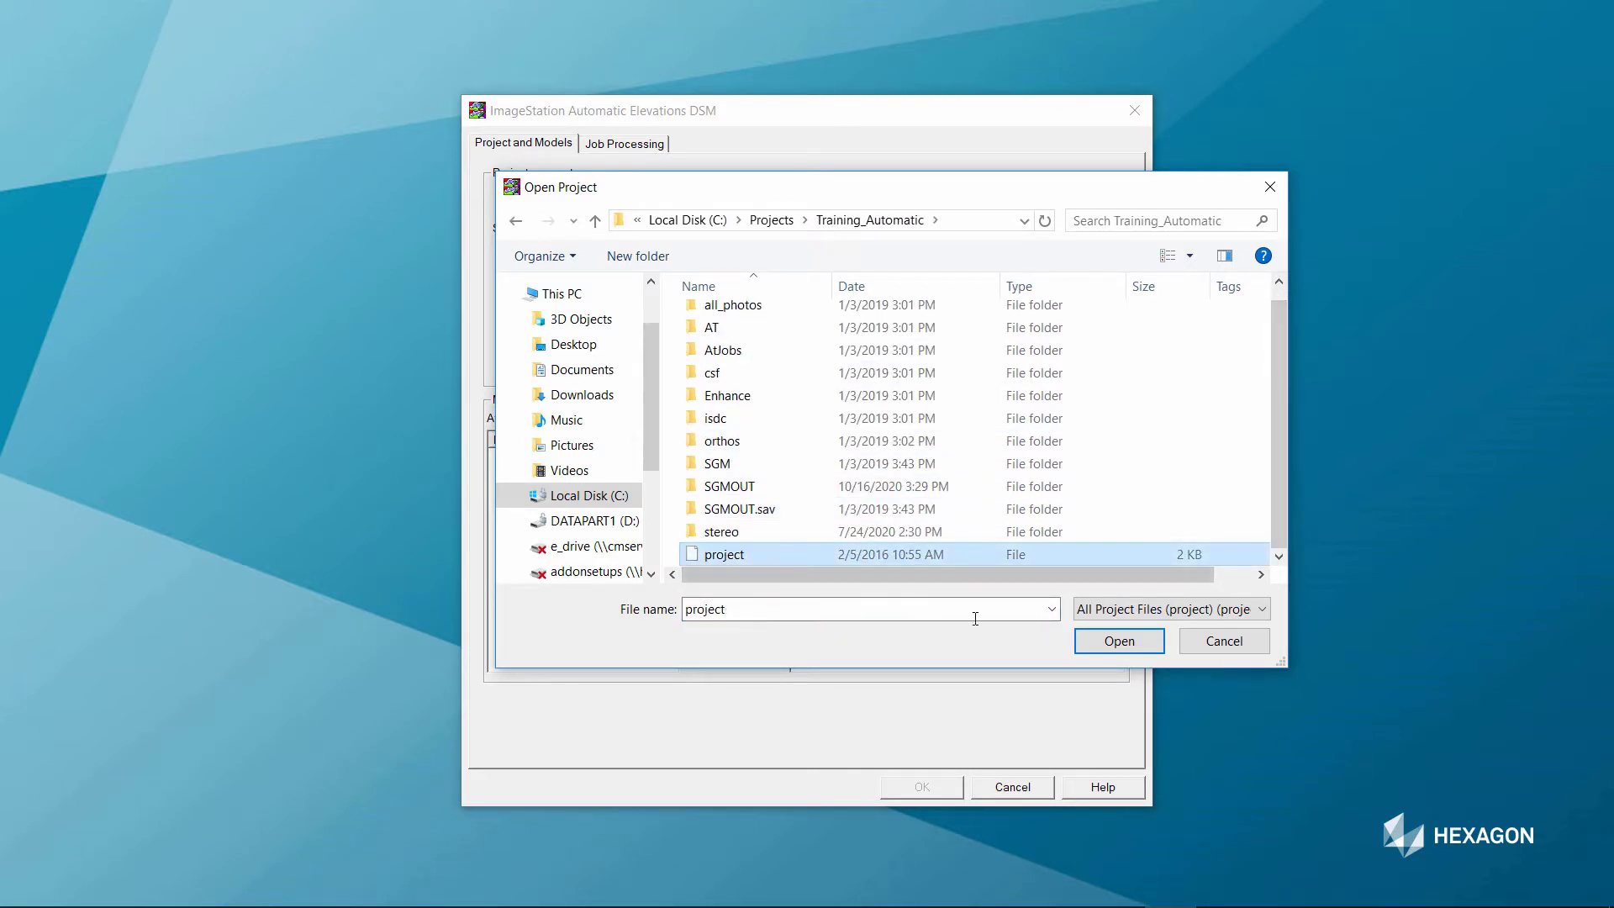
pyautogui.click(1119, 641)
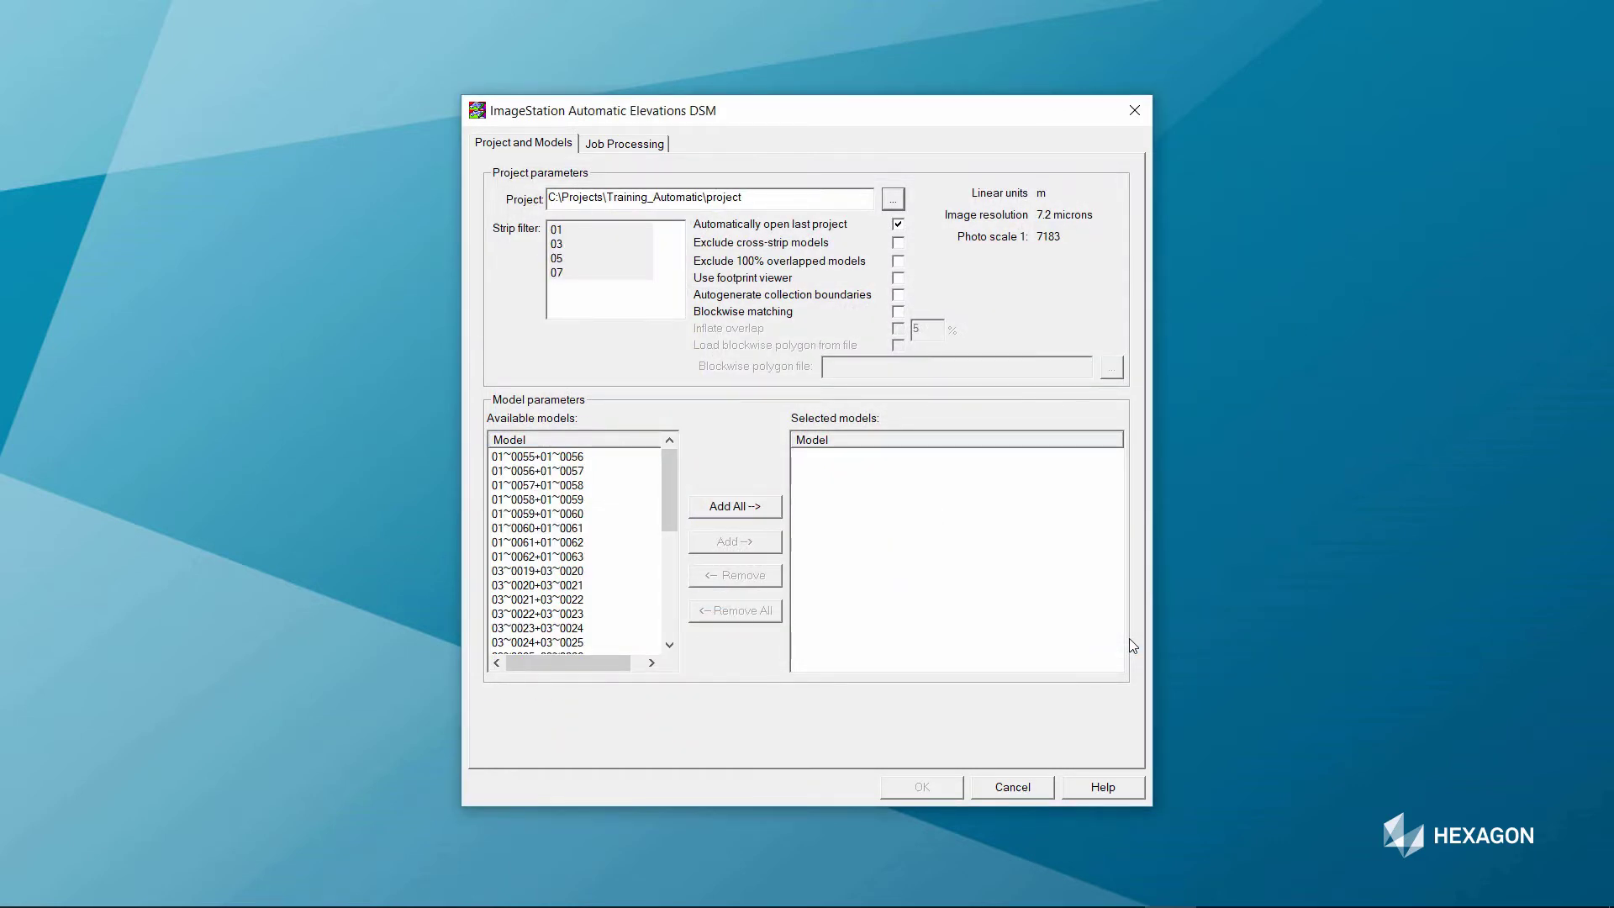
# Add models 01~0055+01~0056 through 01~0057+01~0058 to Selected models and enable the footprint viewer
pyautogui.click(577, 459)
pyautogui.keyDown('shift'); pyautogui.click(588, 487); pyautogui.keyUp('shift')
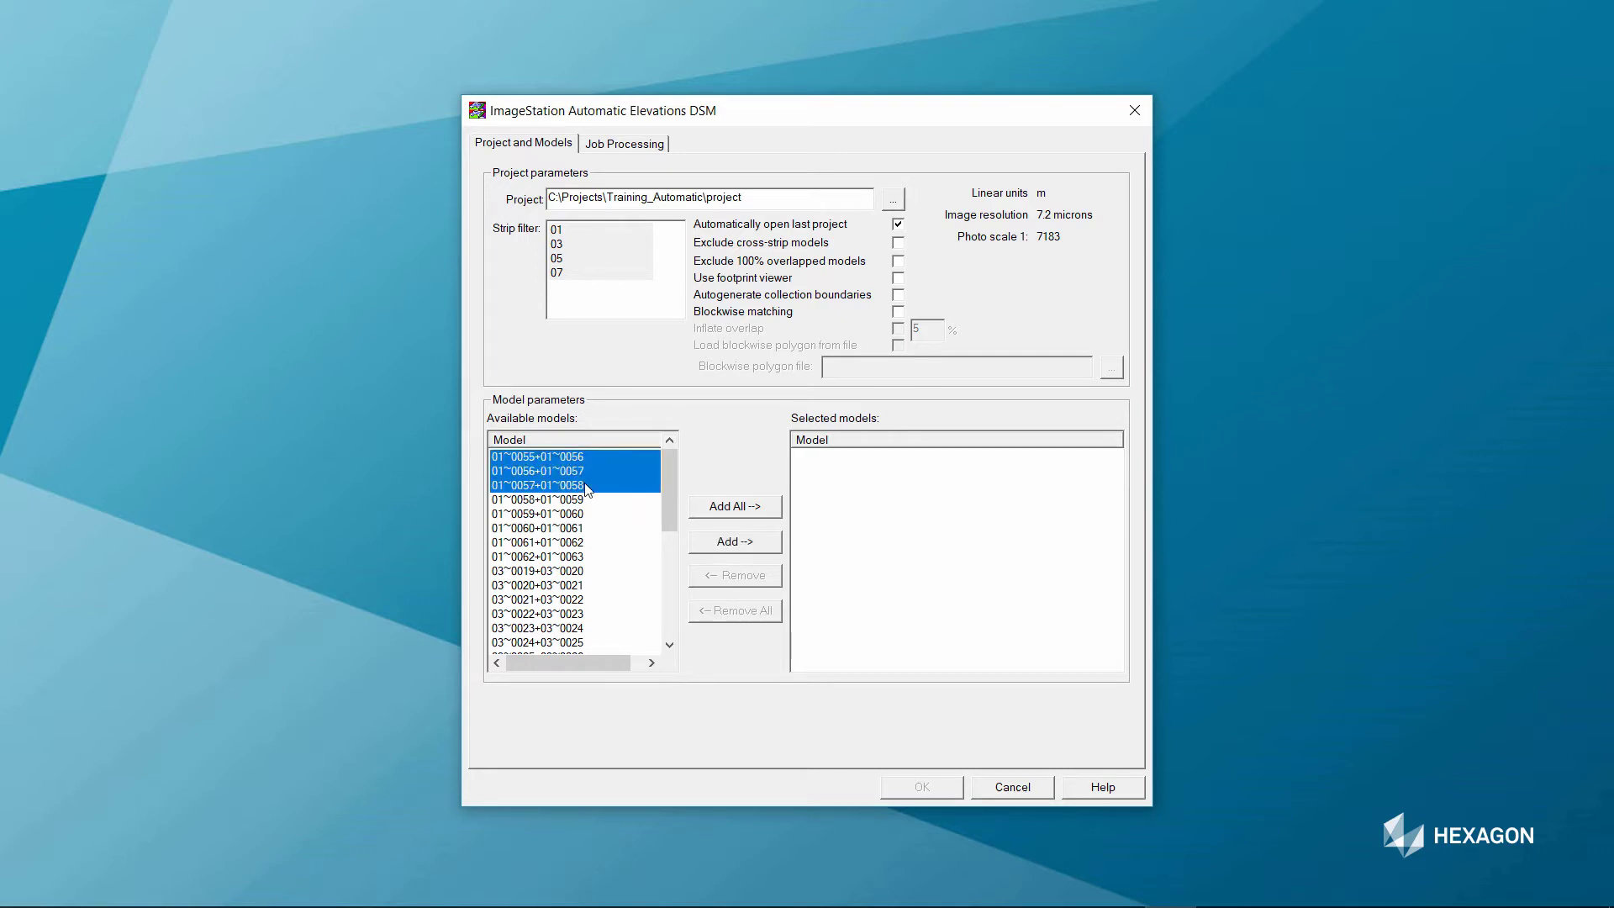
pyautogui.click(755, 542)
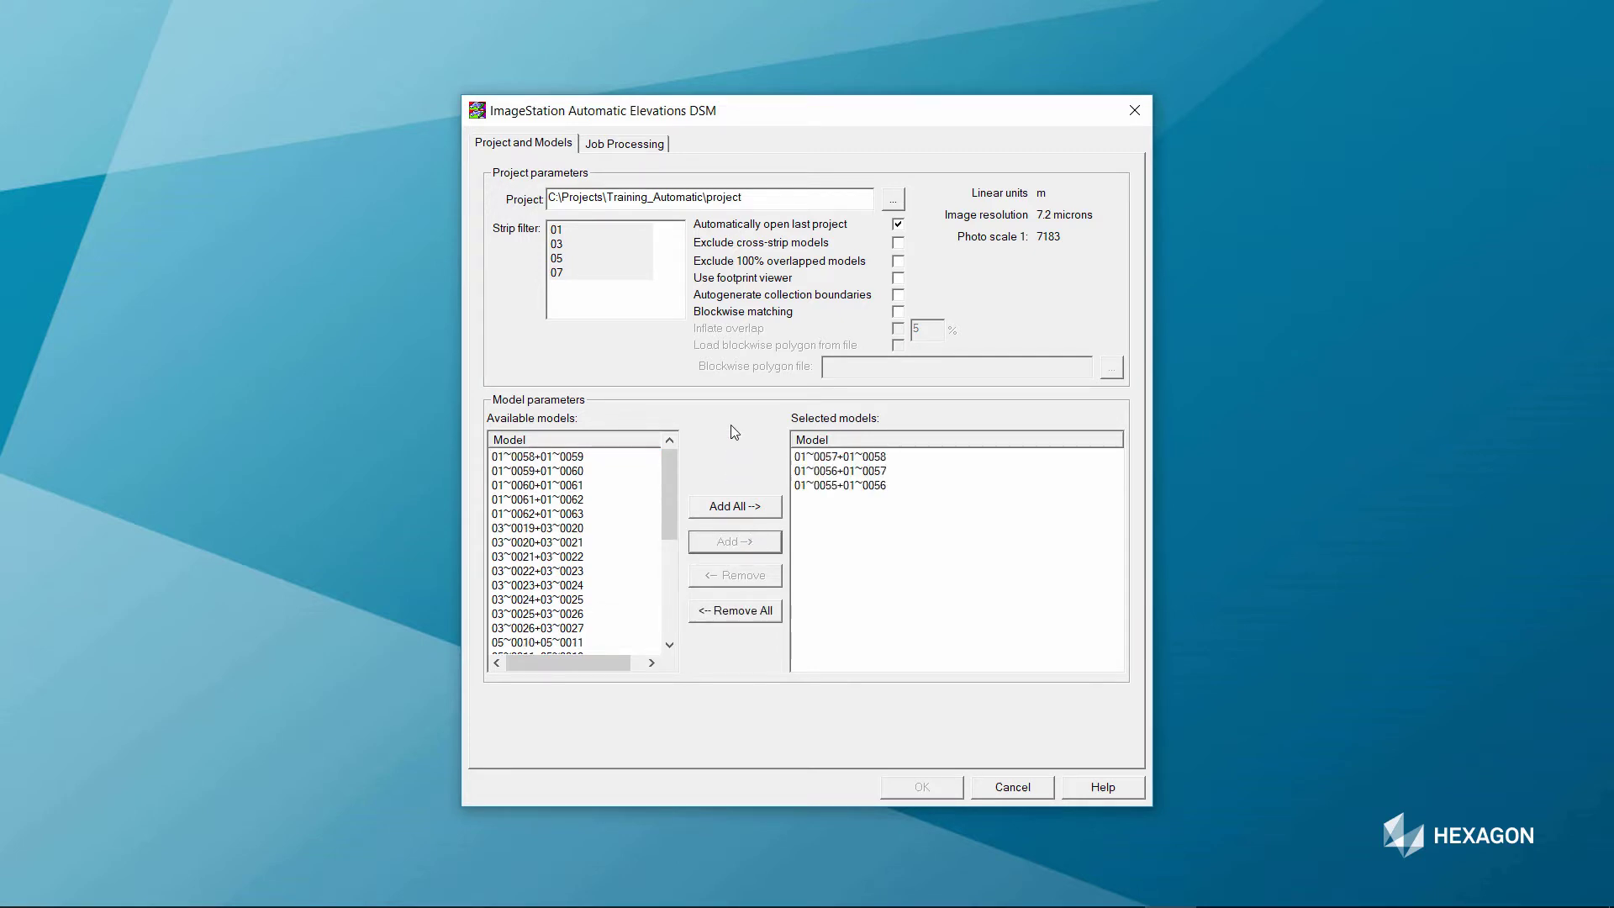
pyautogui.click(899, 278)
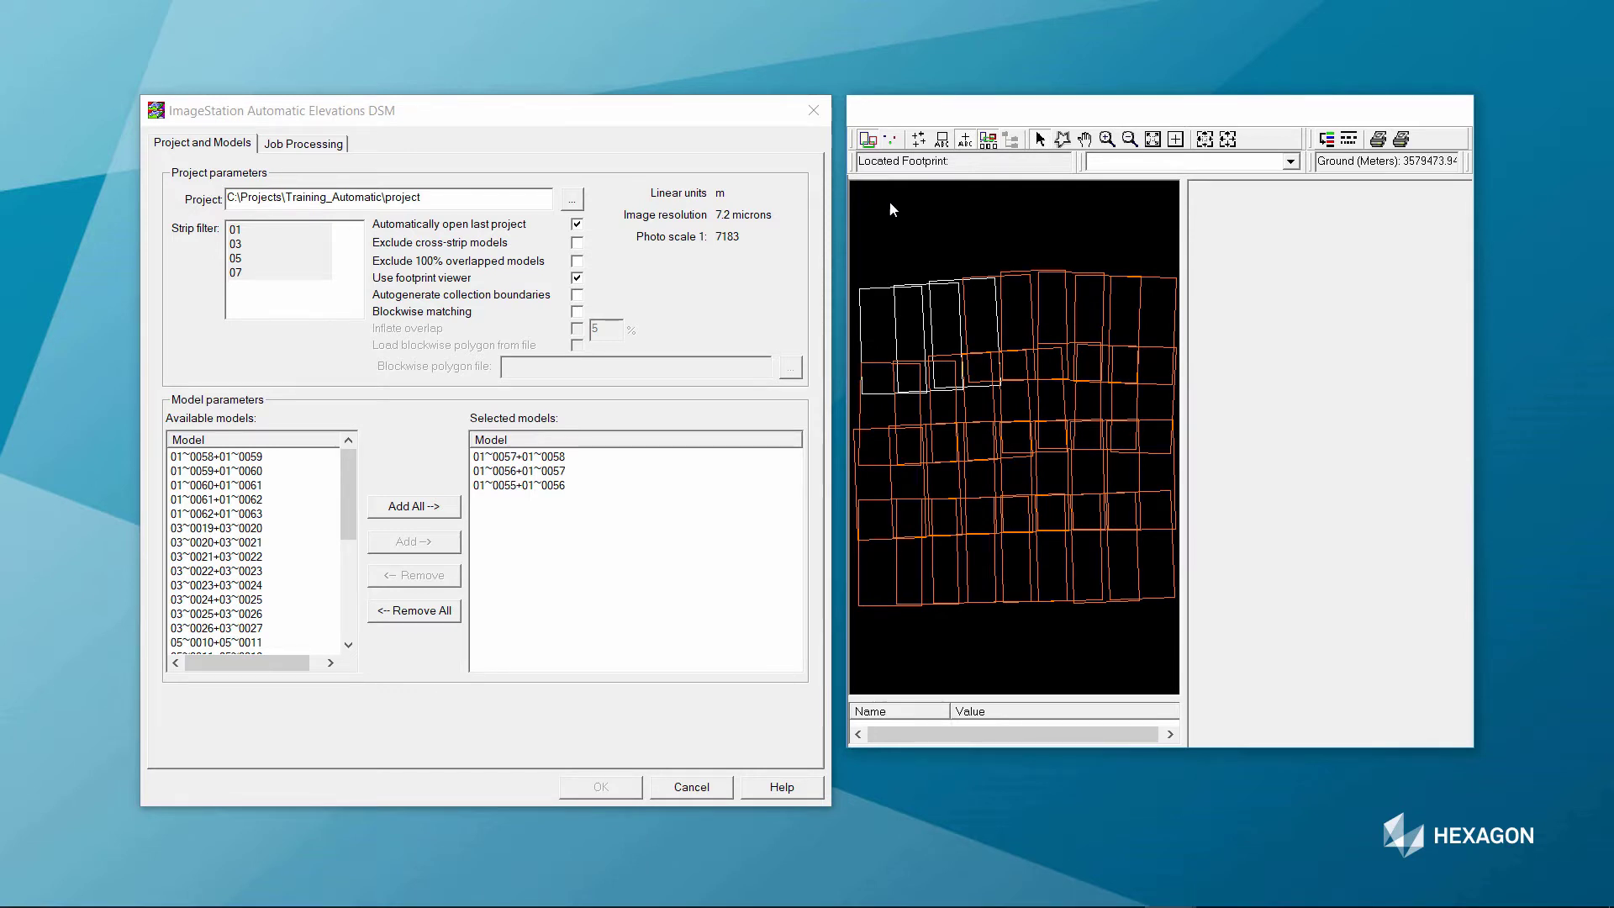
# Uncheck Use footprint viewer and move the dialog back to the screen centre
pyautogui.click(579, 278)
pyautogui.click(578, 278)
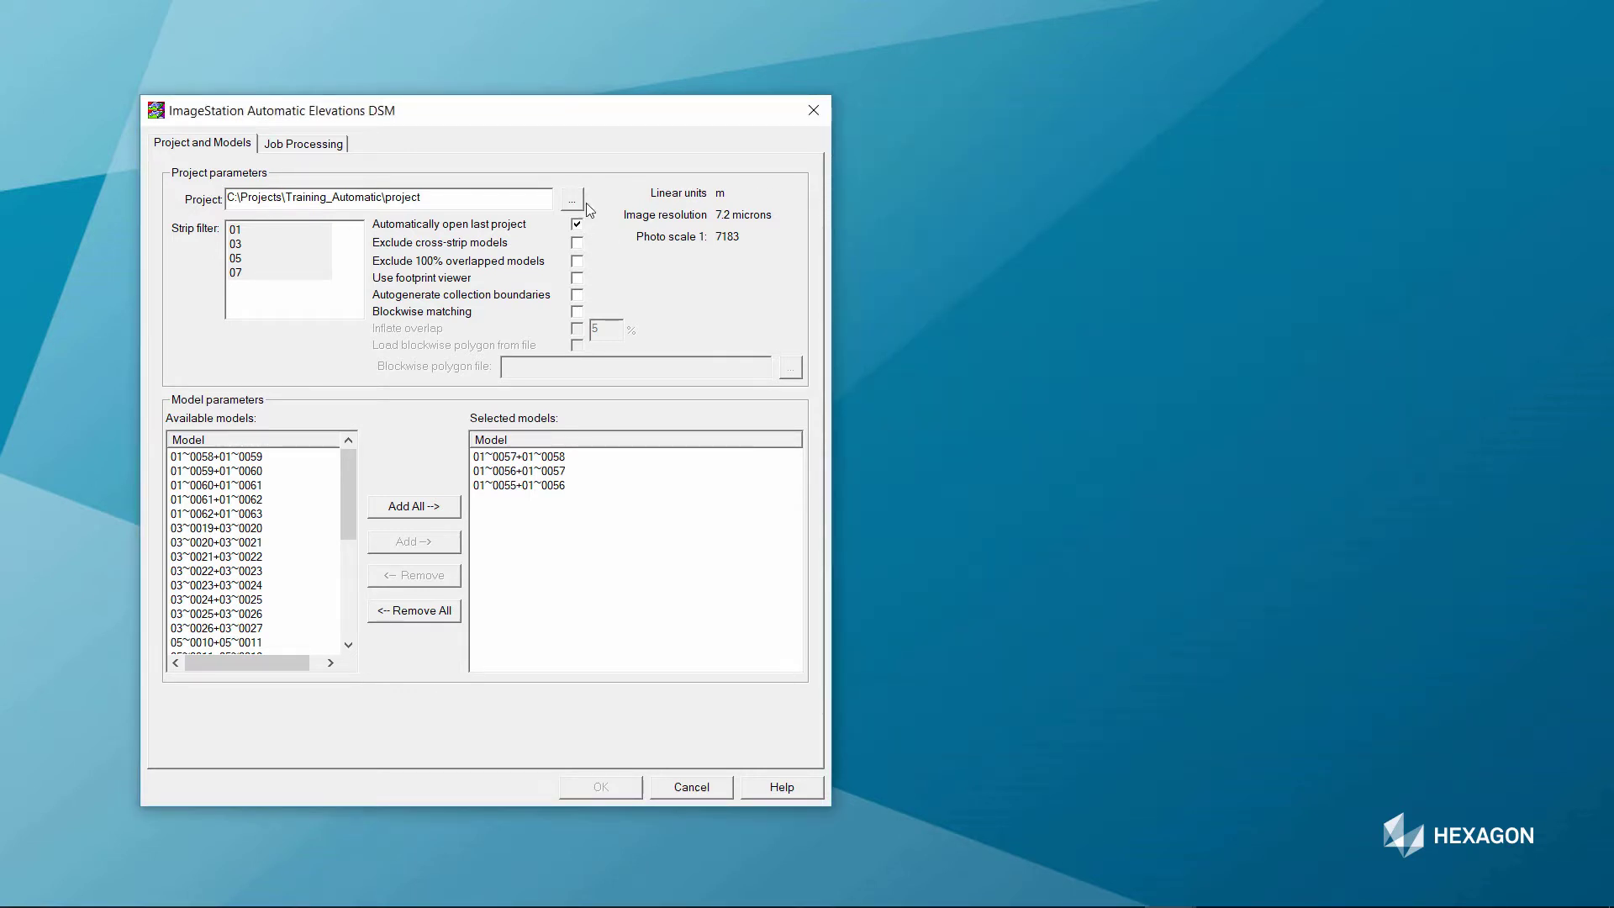
pyautogui.moveTo(596, 114); pyautogui.dragTo(866, 133)
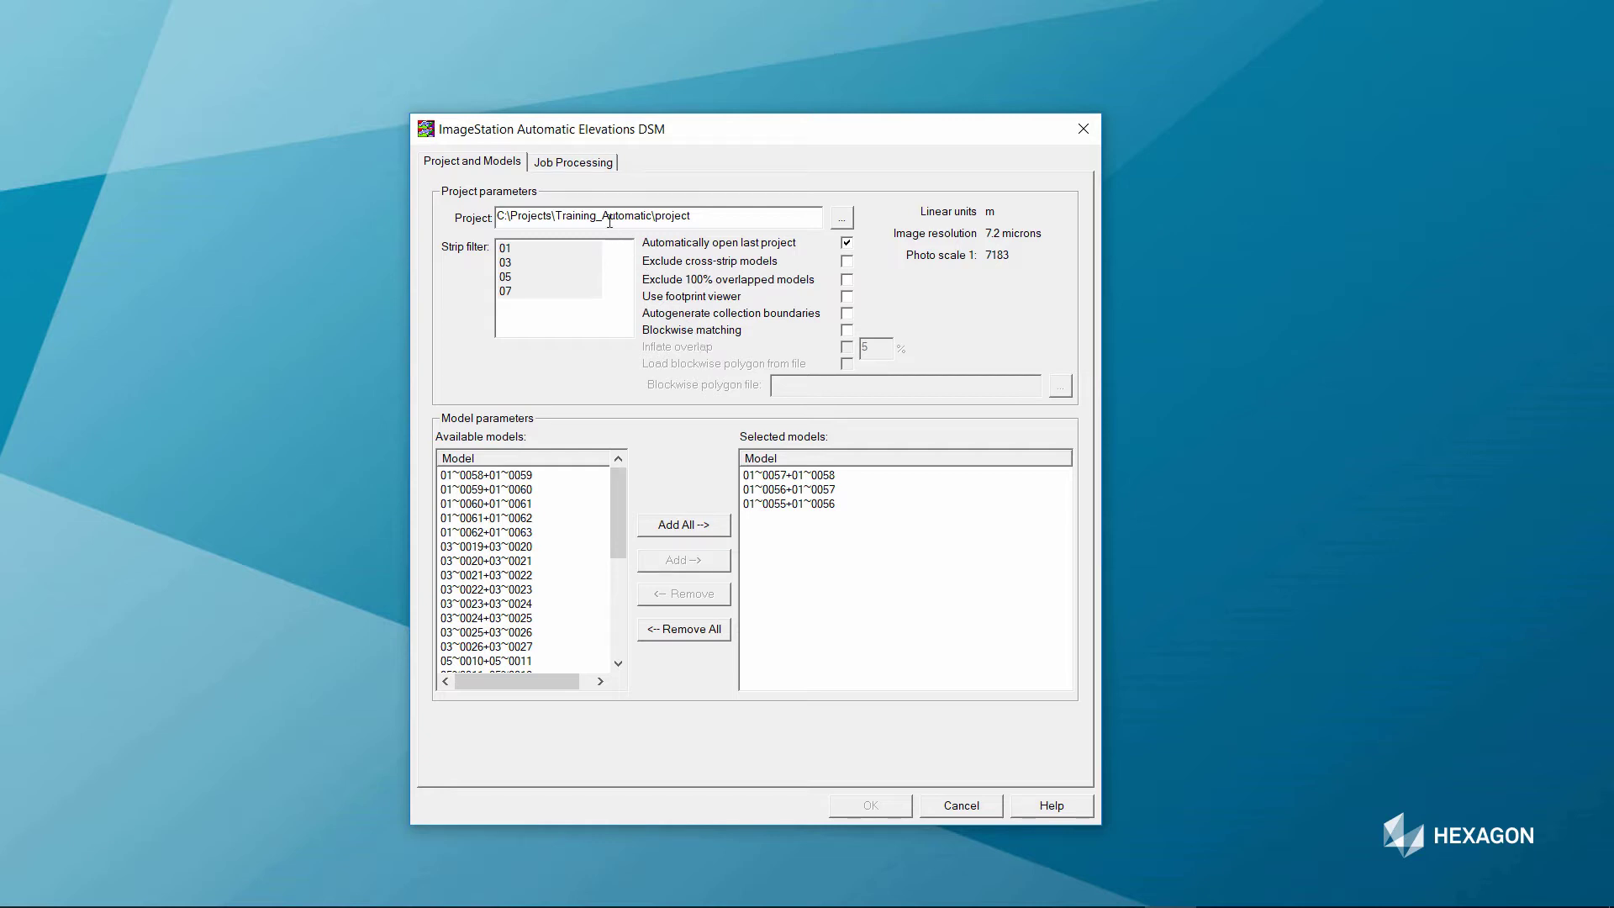
# Show the Job Processing tab, leaving Largest OV to use at Full resolution
pyautogui.click(580, 166)
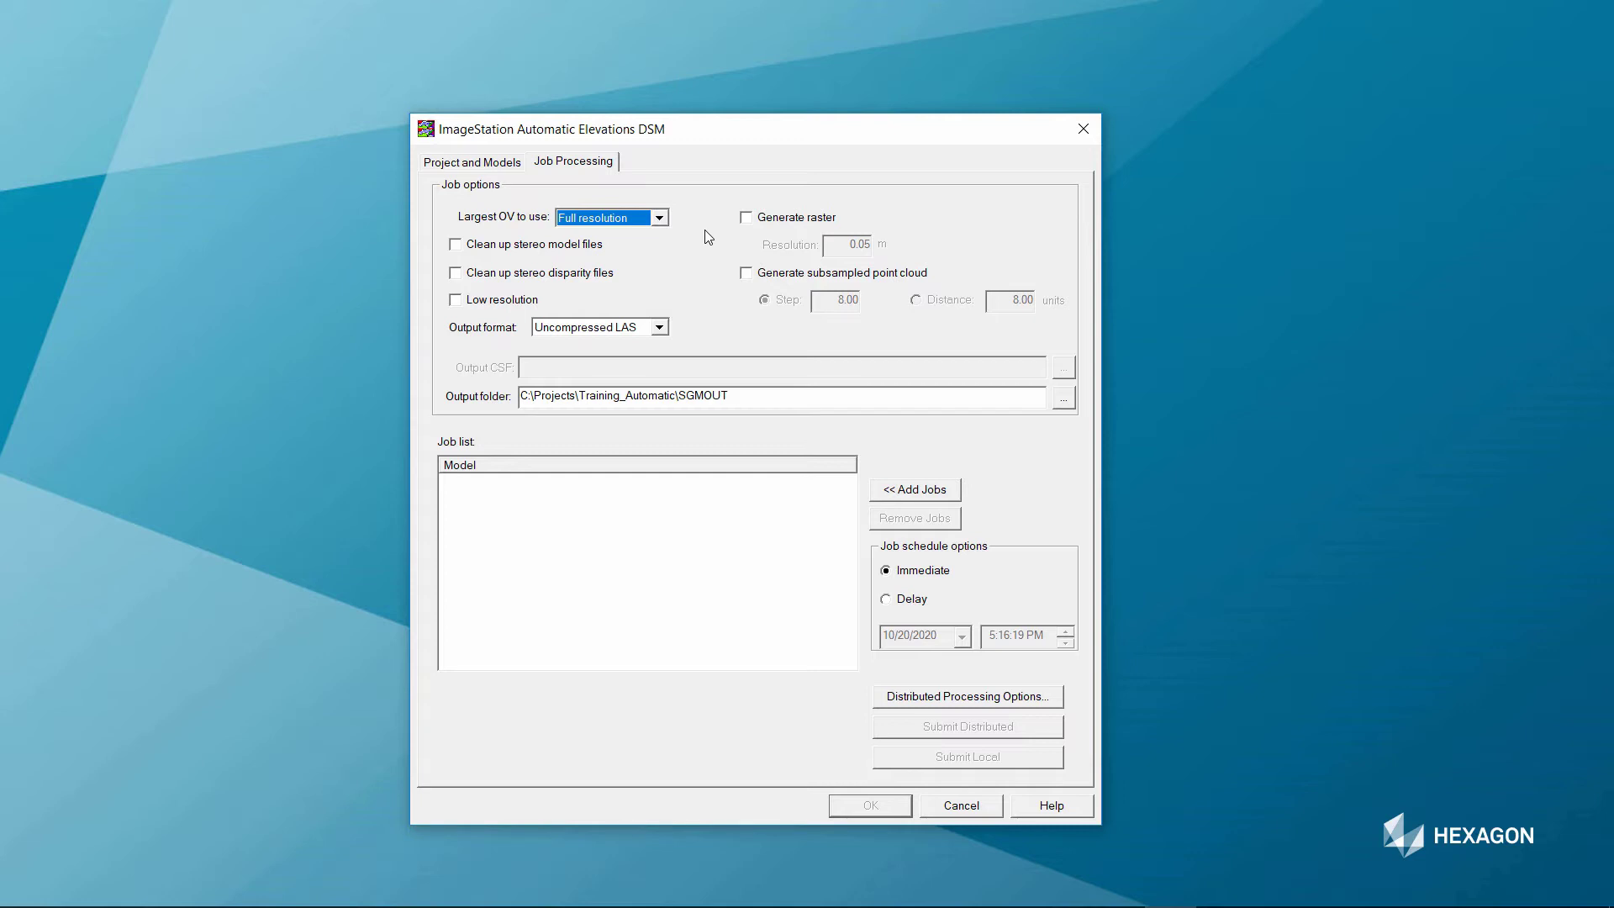
pyautogui.click(660, 220)
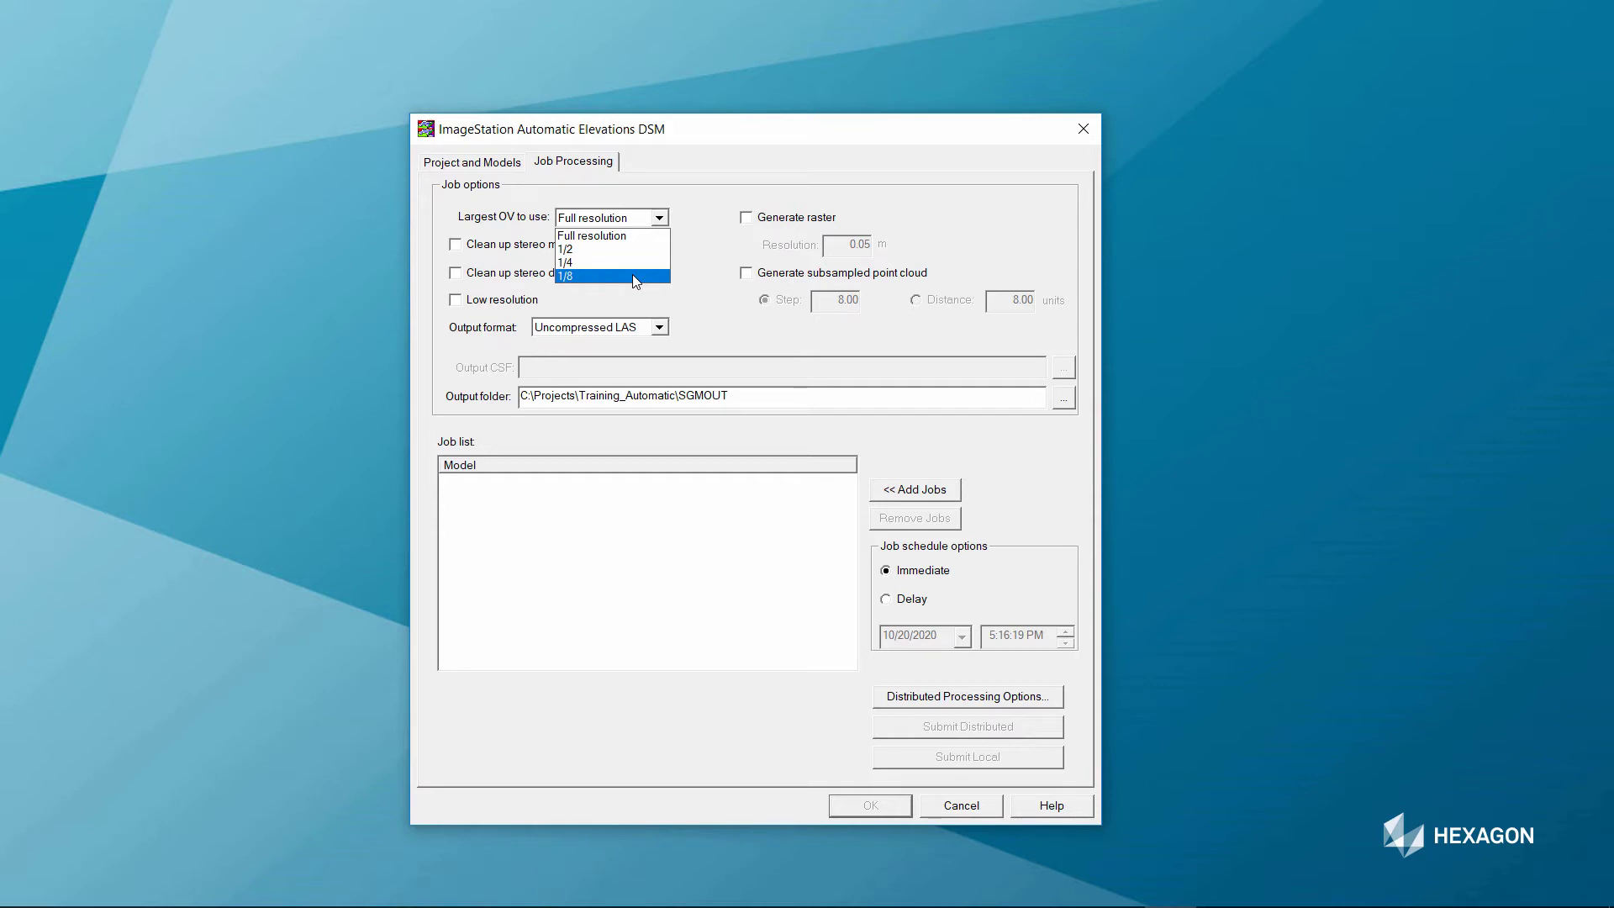
pyautogui.click(699, 228)
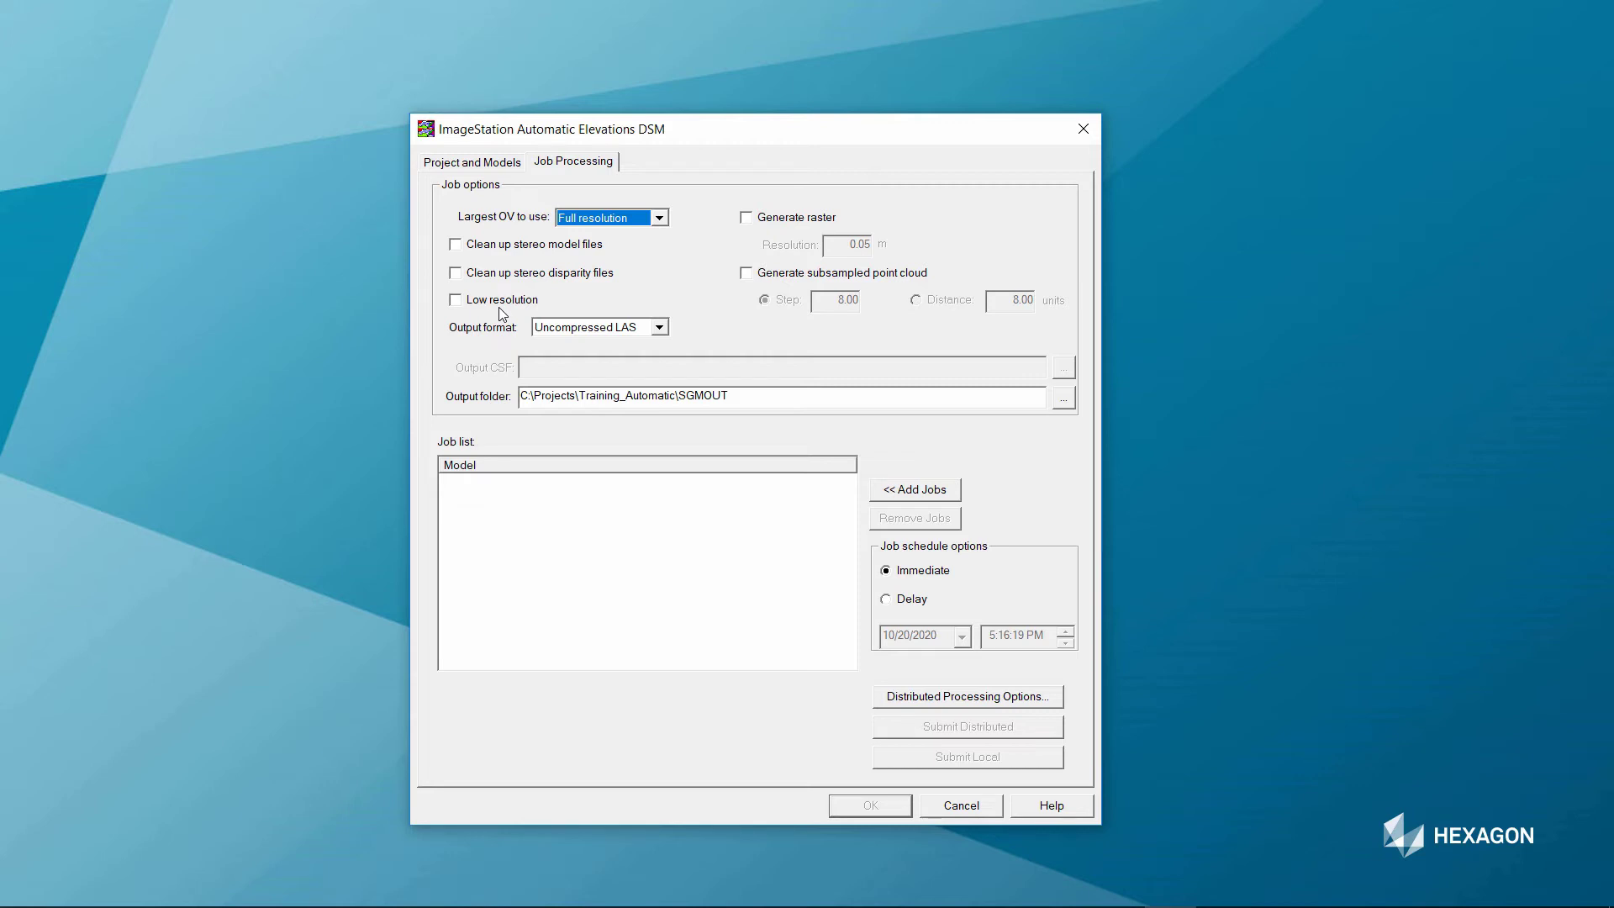
# Keep Uncompressed LAS as the output format and turn on raster generation
pyautogui.click(660, 328)
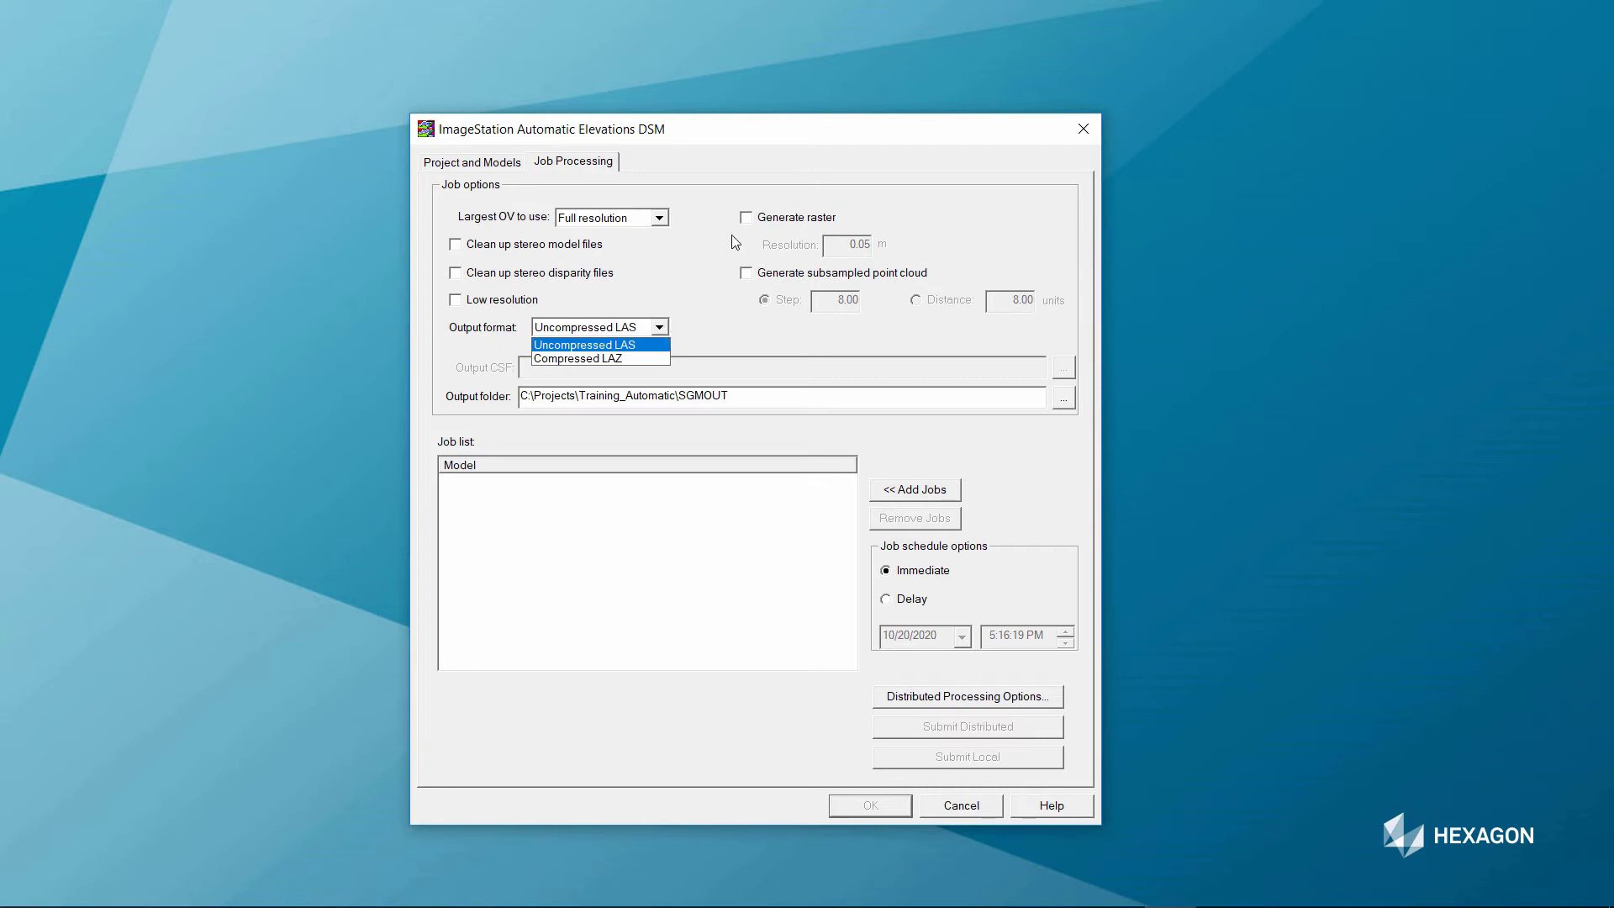
pyautogui.click(702, 277)
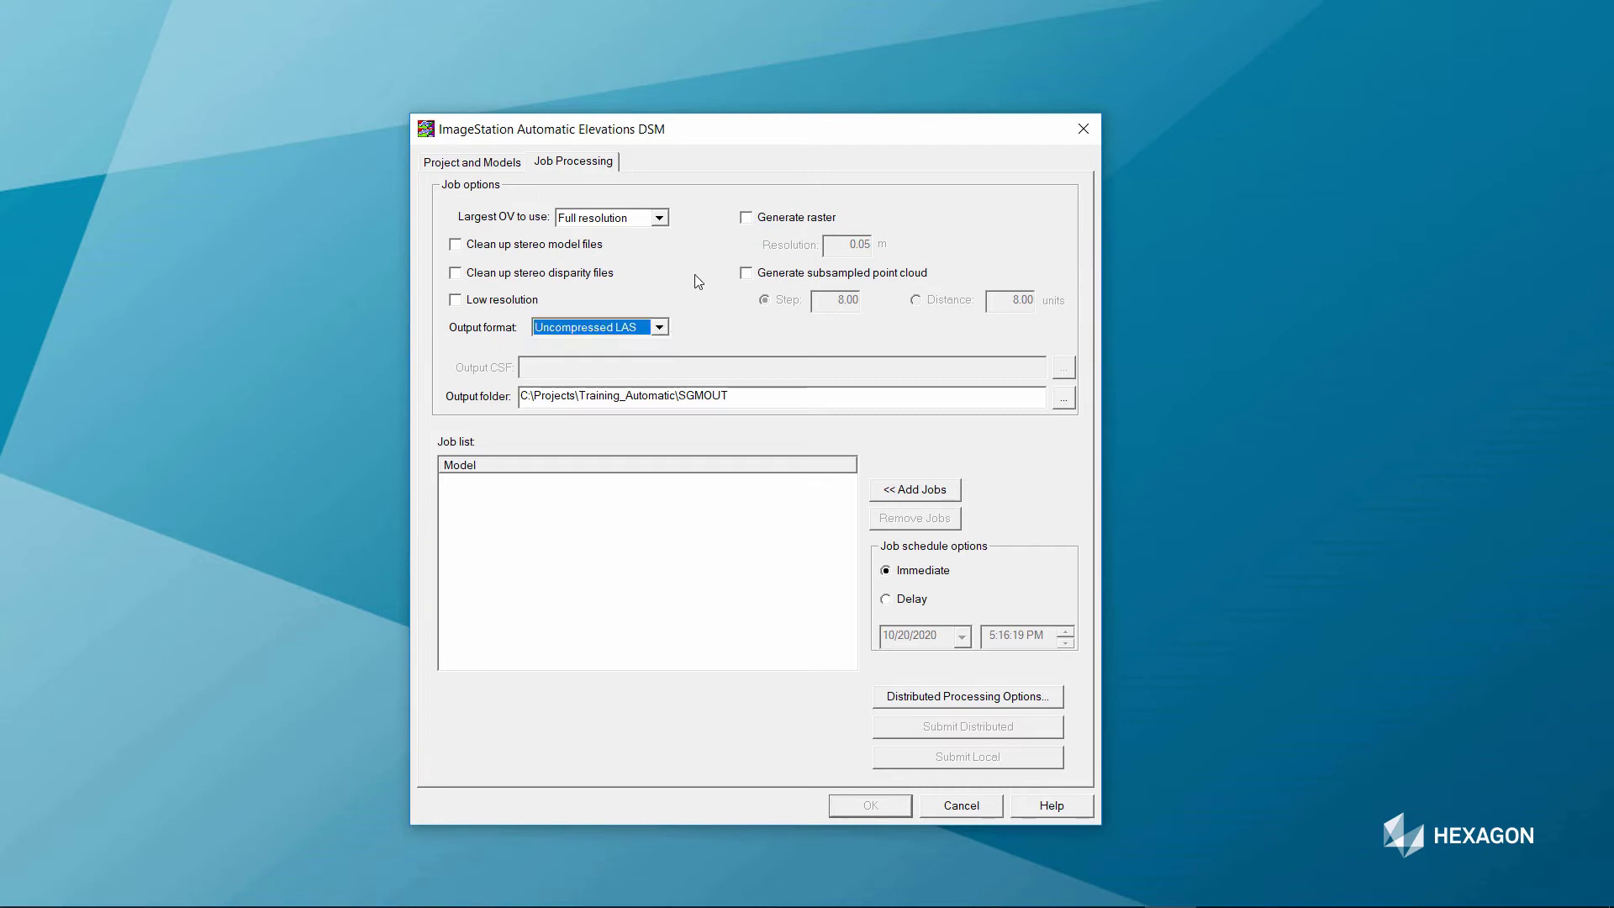
pyautogui.click(747, 219)
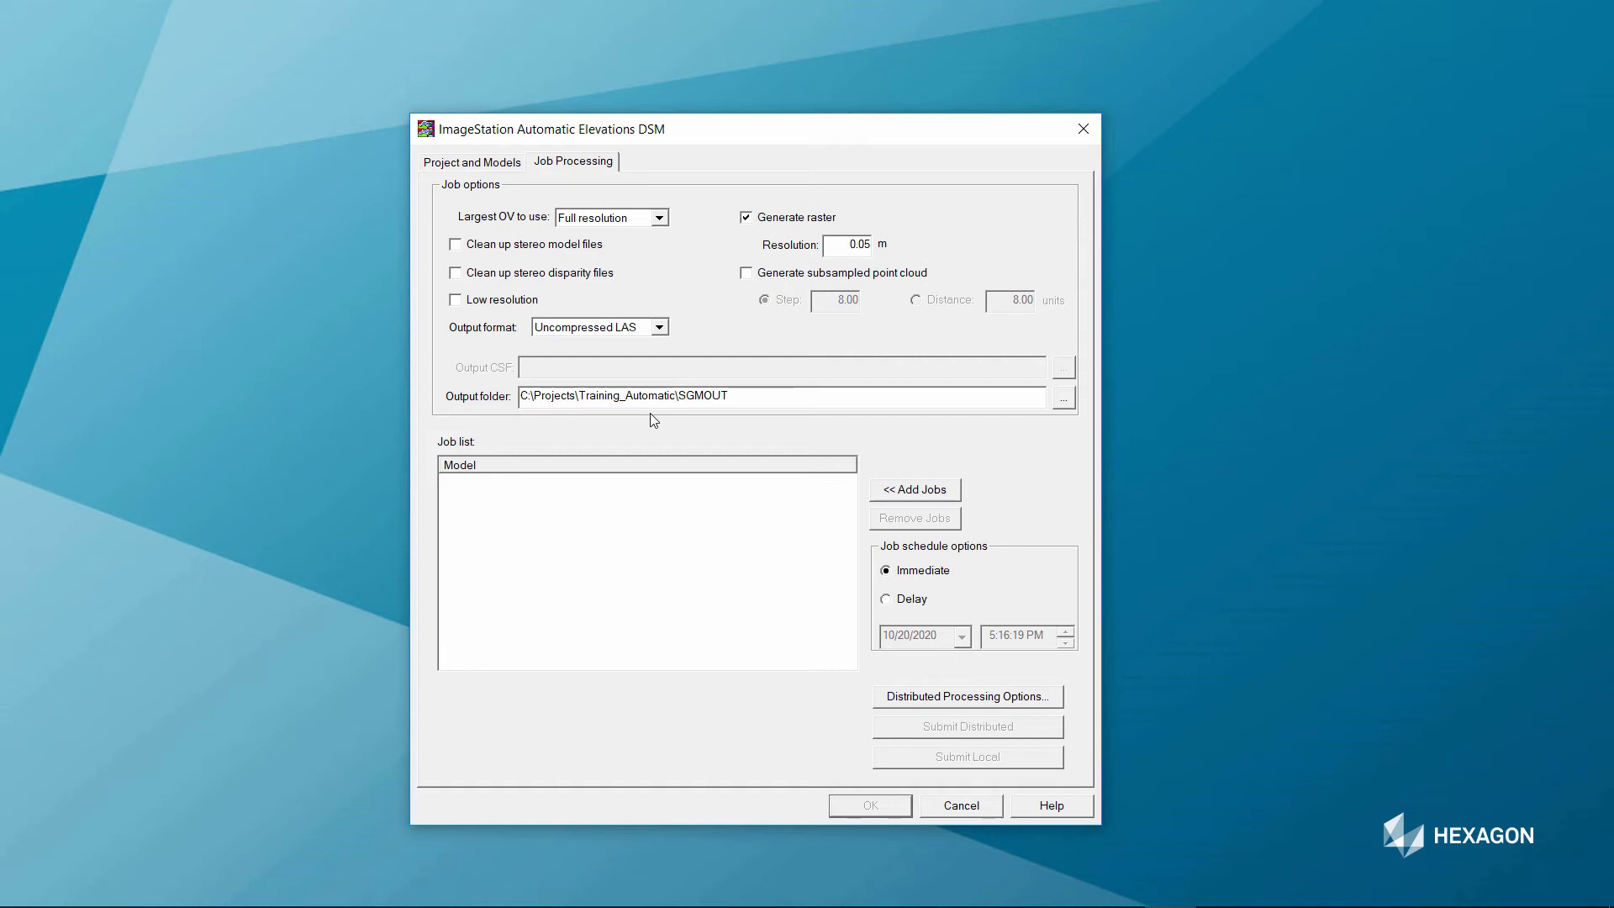
# Add the three models to the Job list and submit them for local processing
pyautogui.click(919, 496)
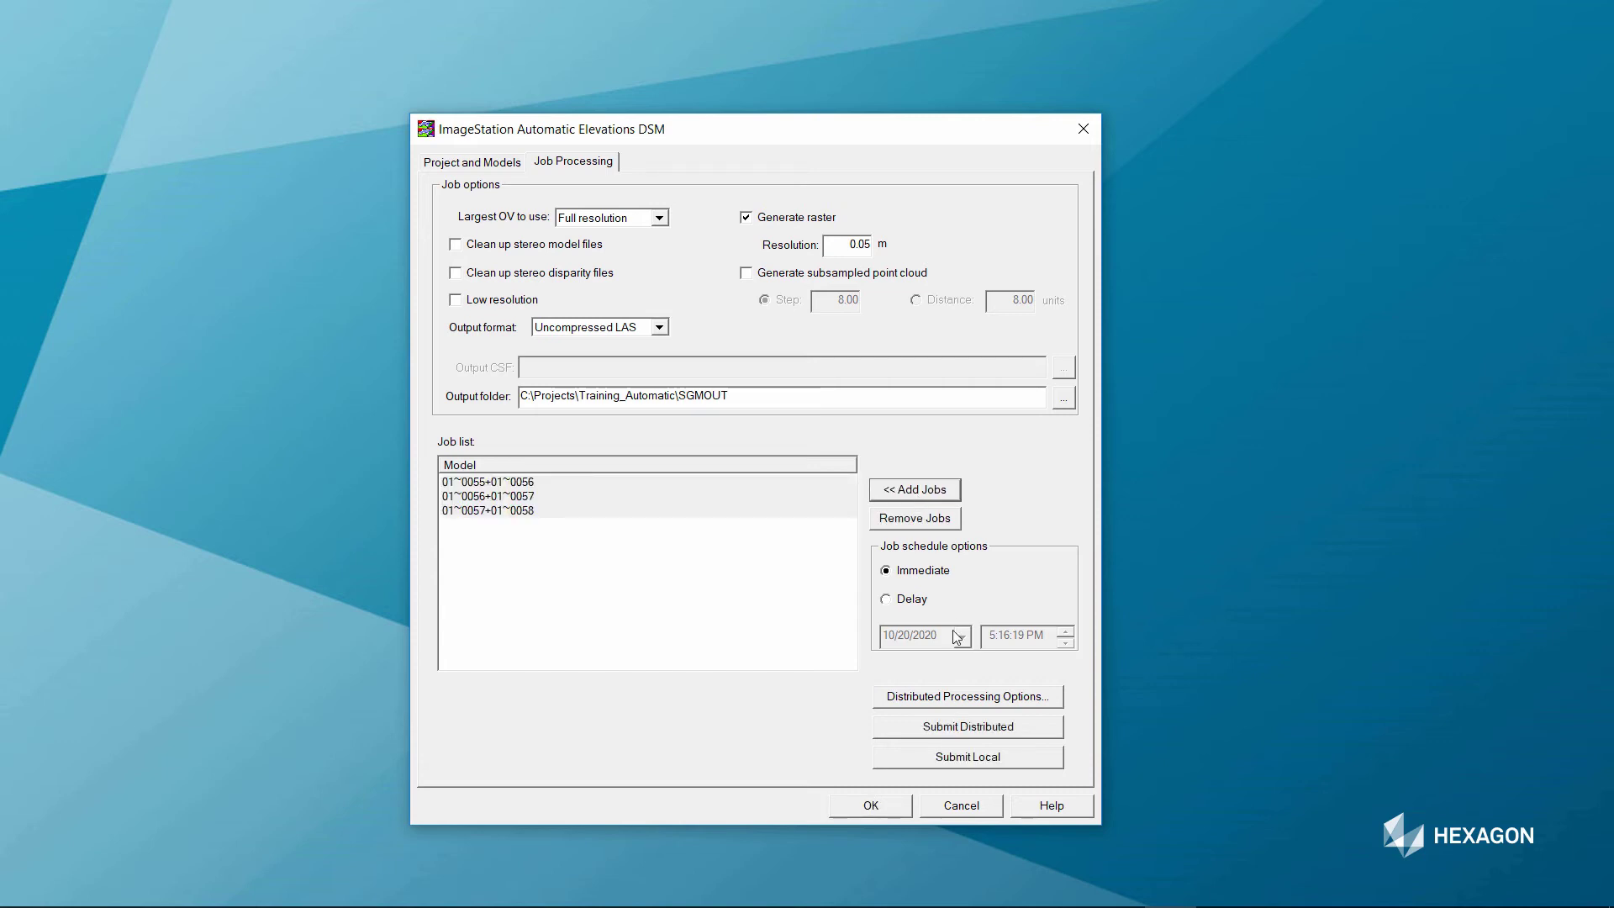
pyautogui.click(967, 758)
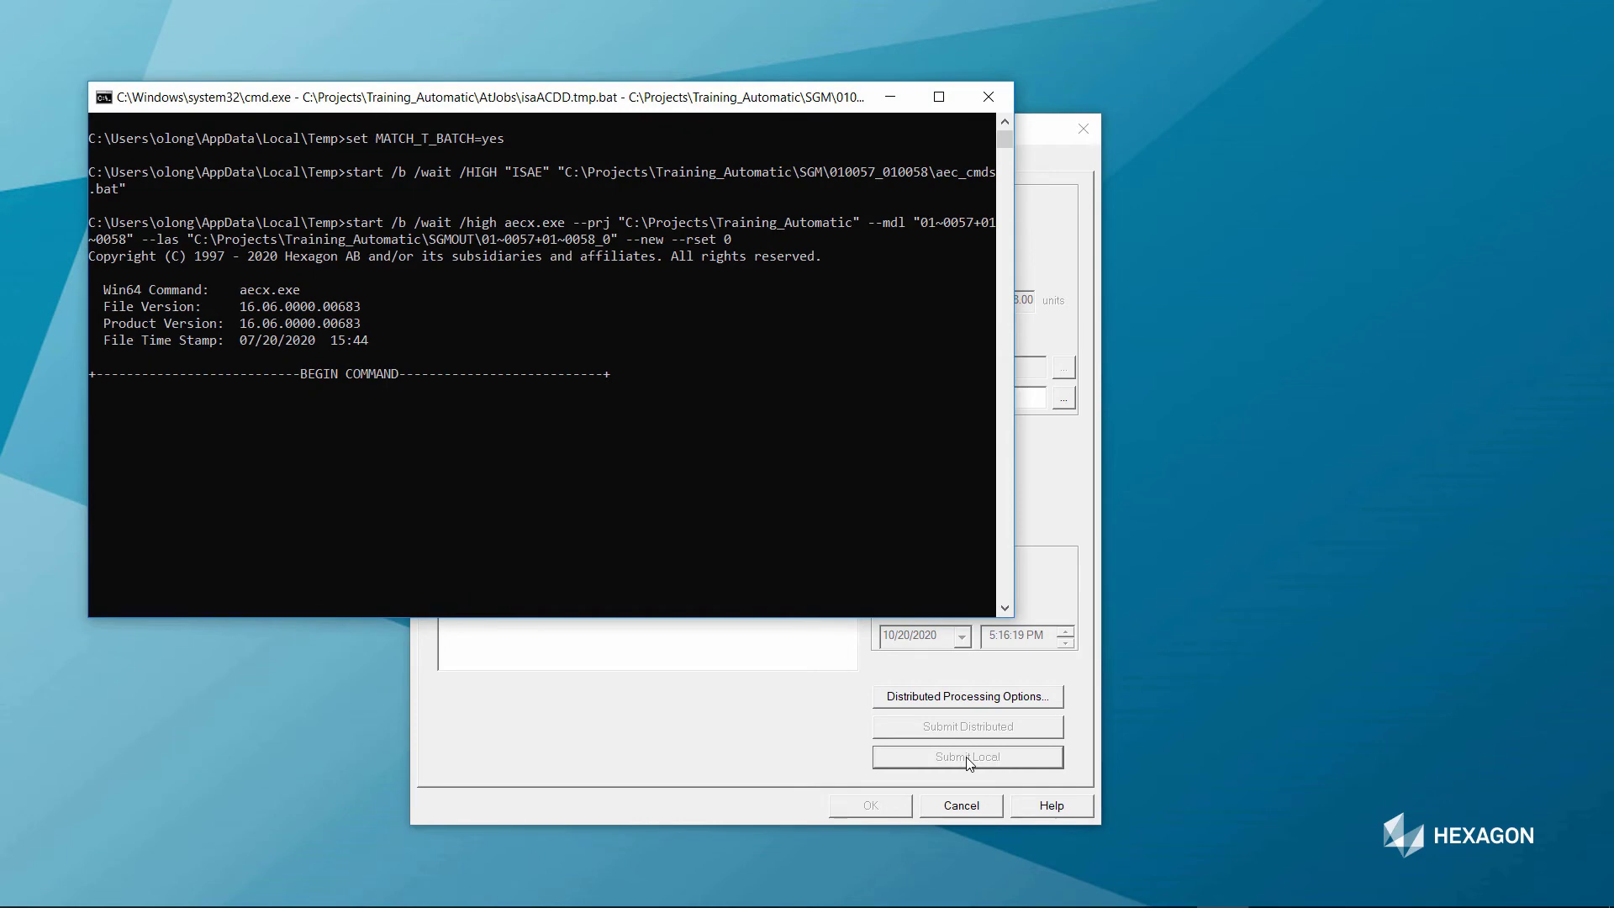
# Check the CPU load (near 99%) in Task Manager's Performance view, then return to the DSM dialog
pyautogui.moveTo(1198, 905)
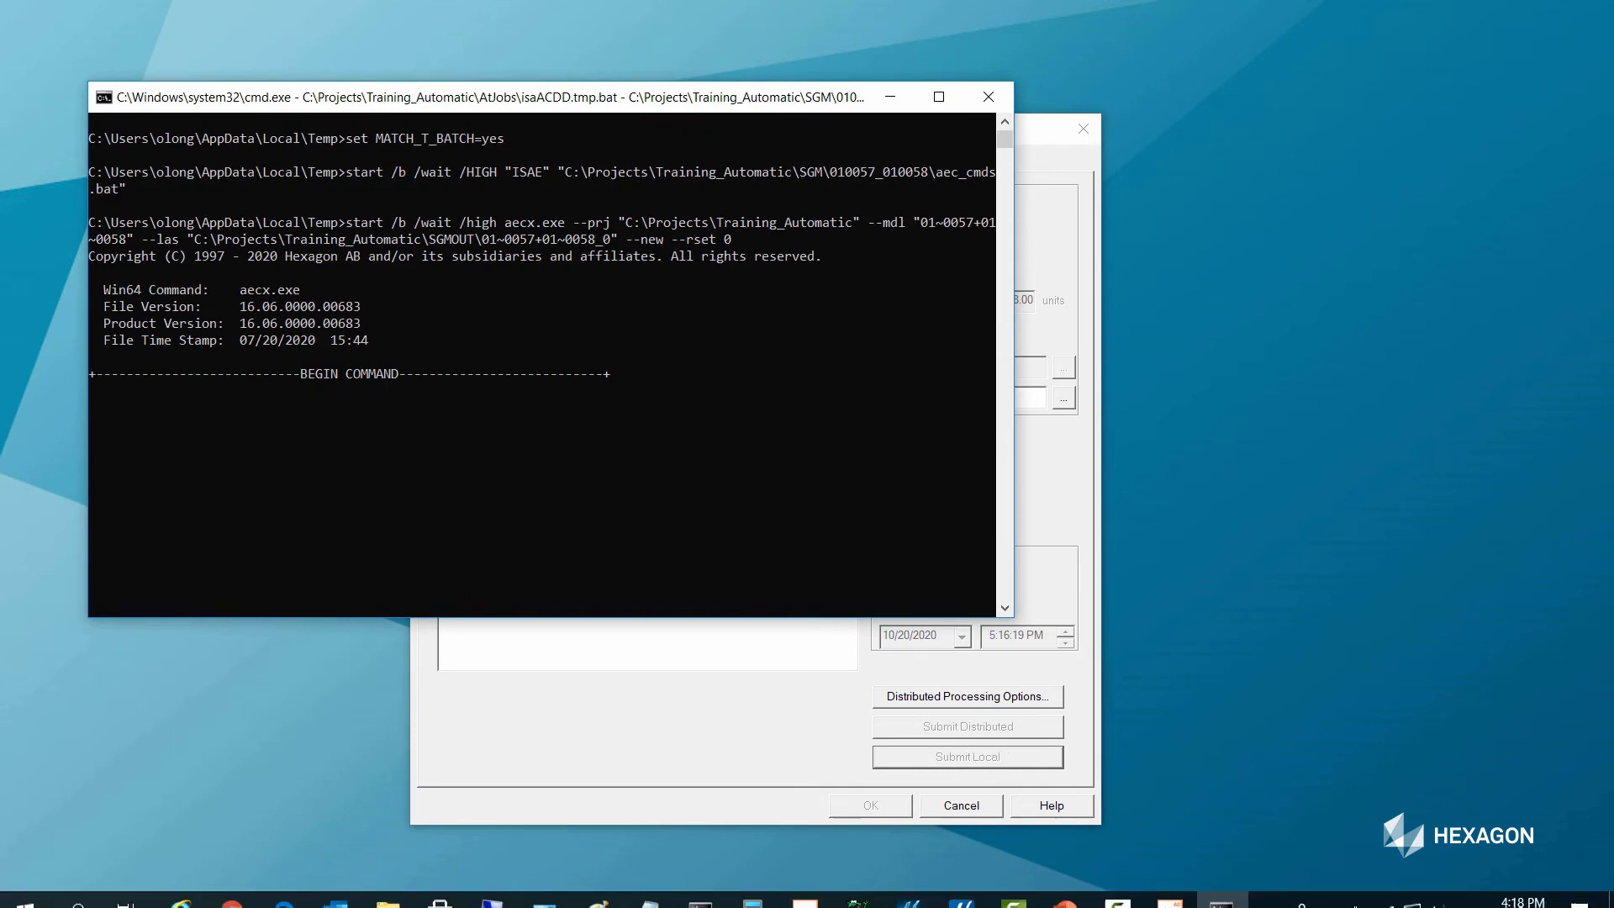
pyautogui.rightClick(1271, 897)
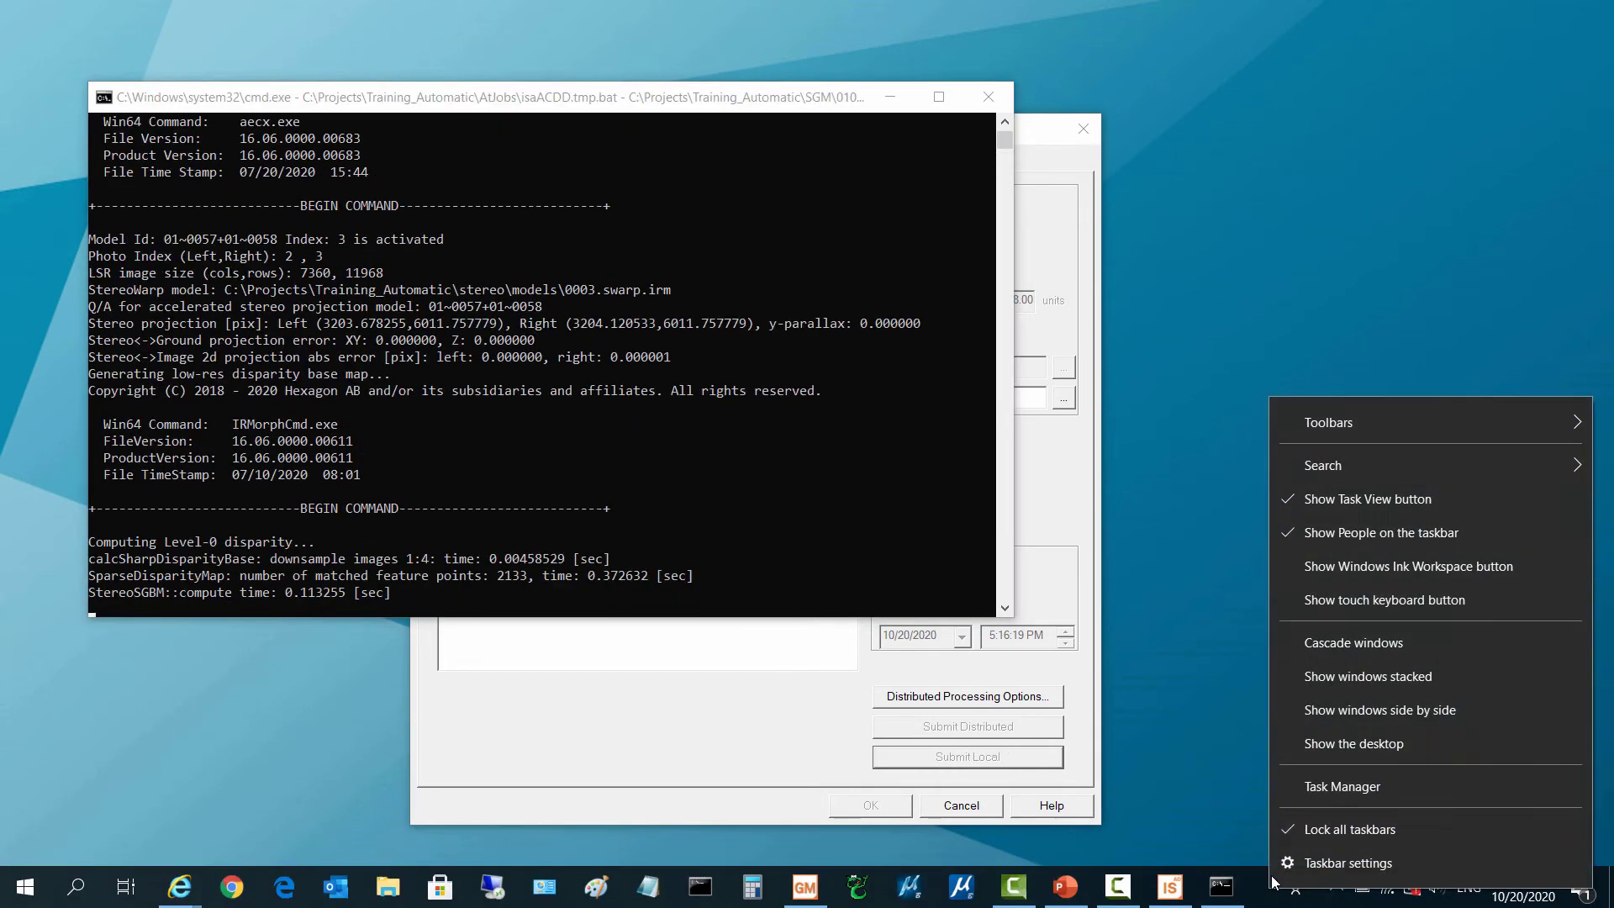
pyautogui.click(1320, 792)
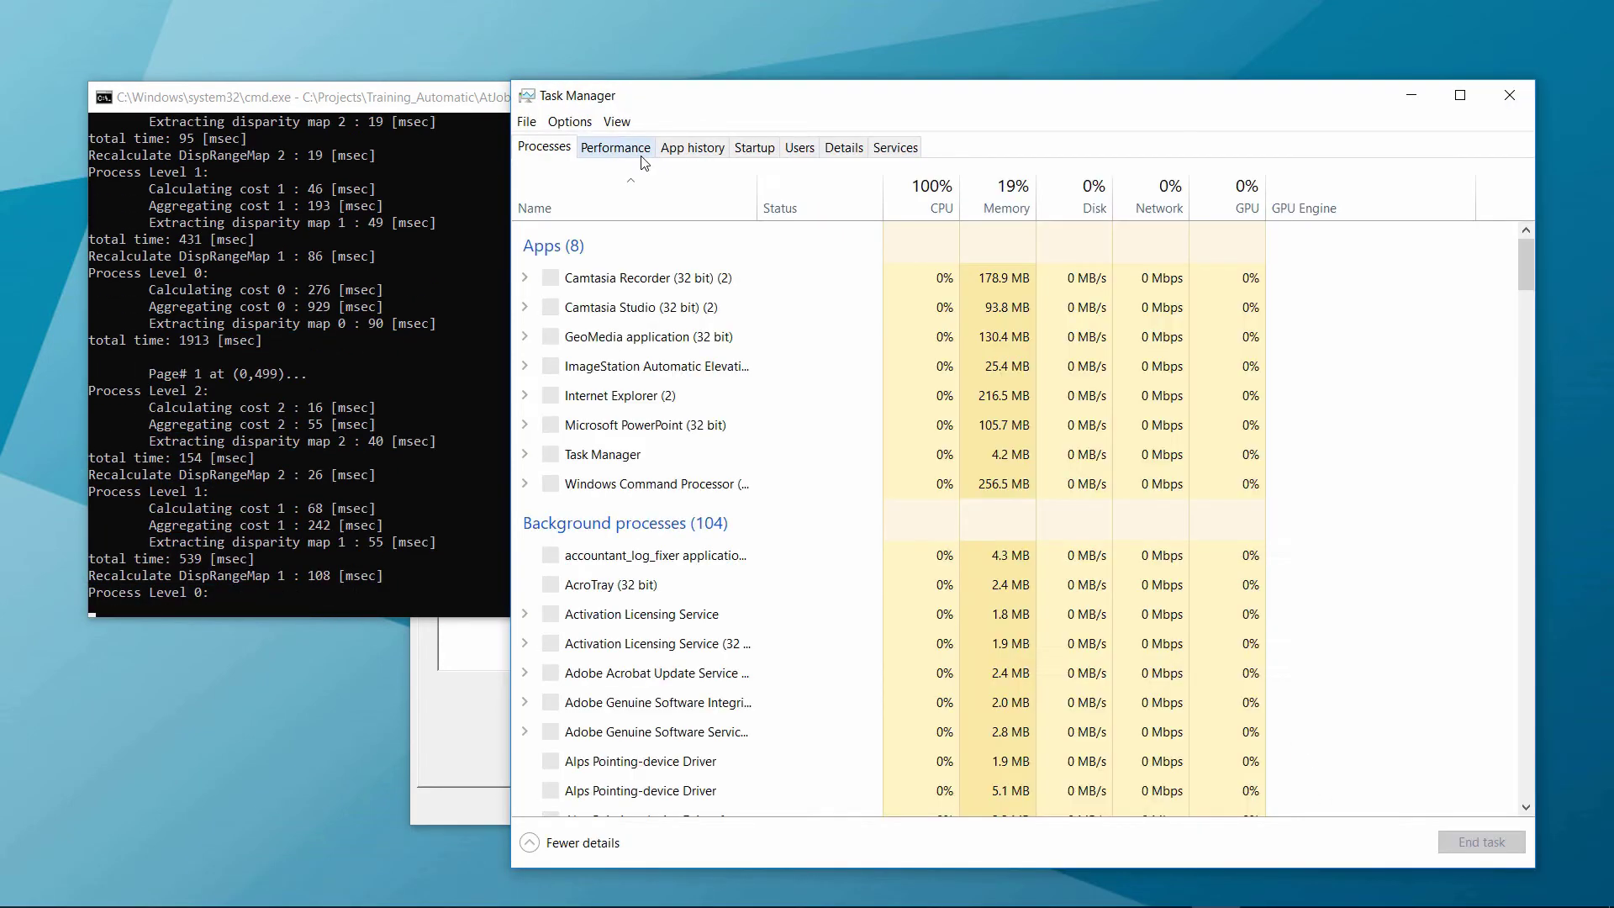
pyautogui.click(615, 147)
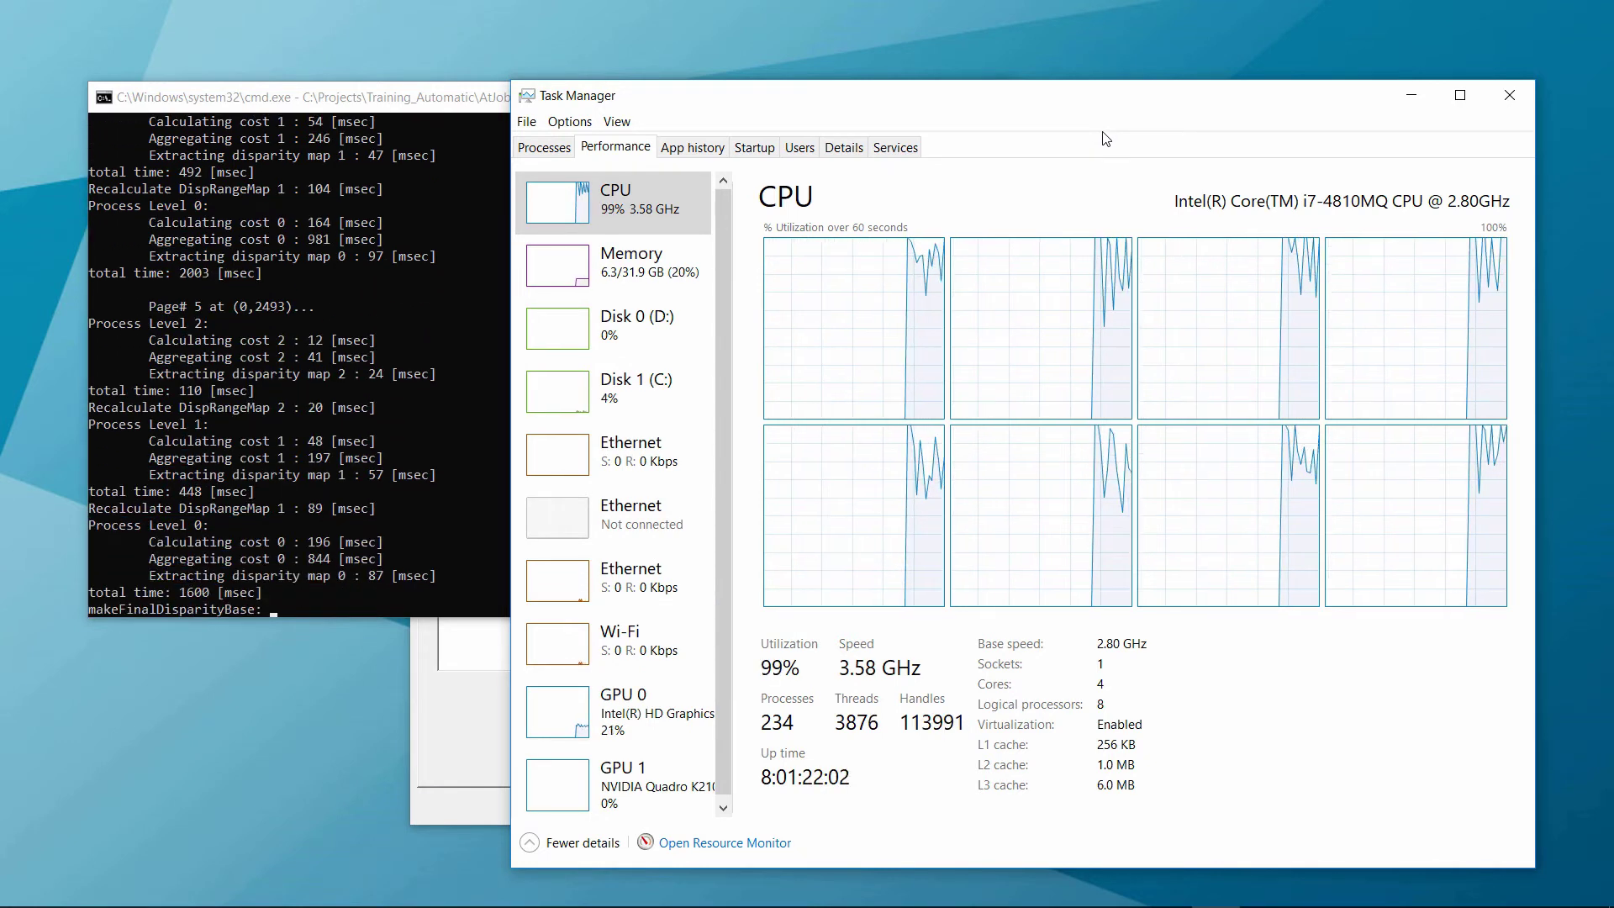
pyautogui.click(1511, 97)
pyautogui.click(1058, 210)
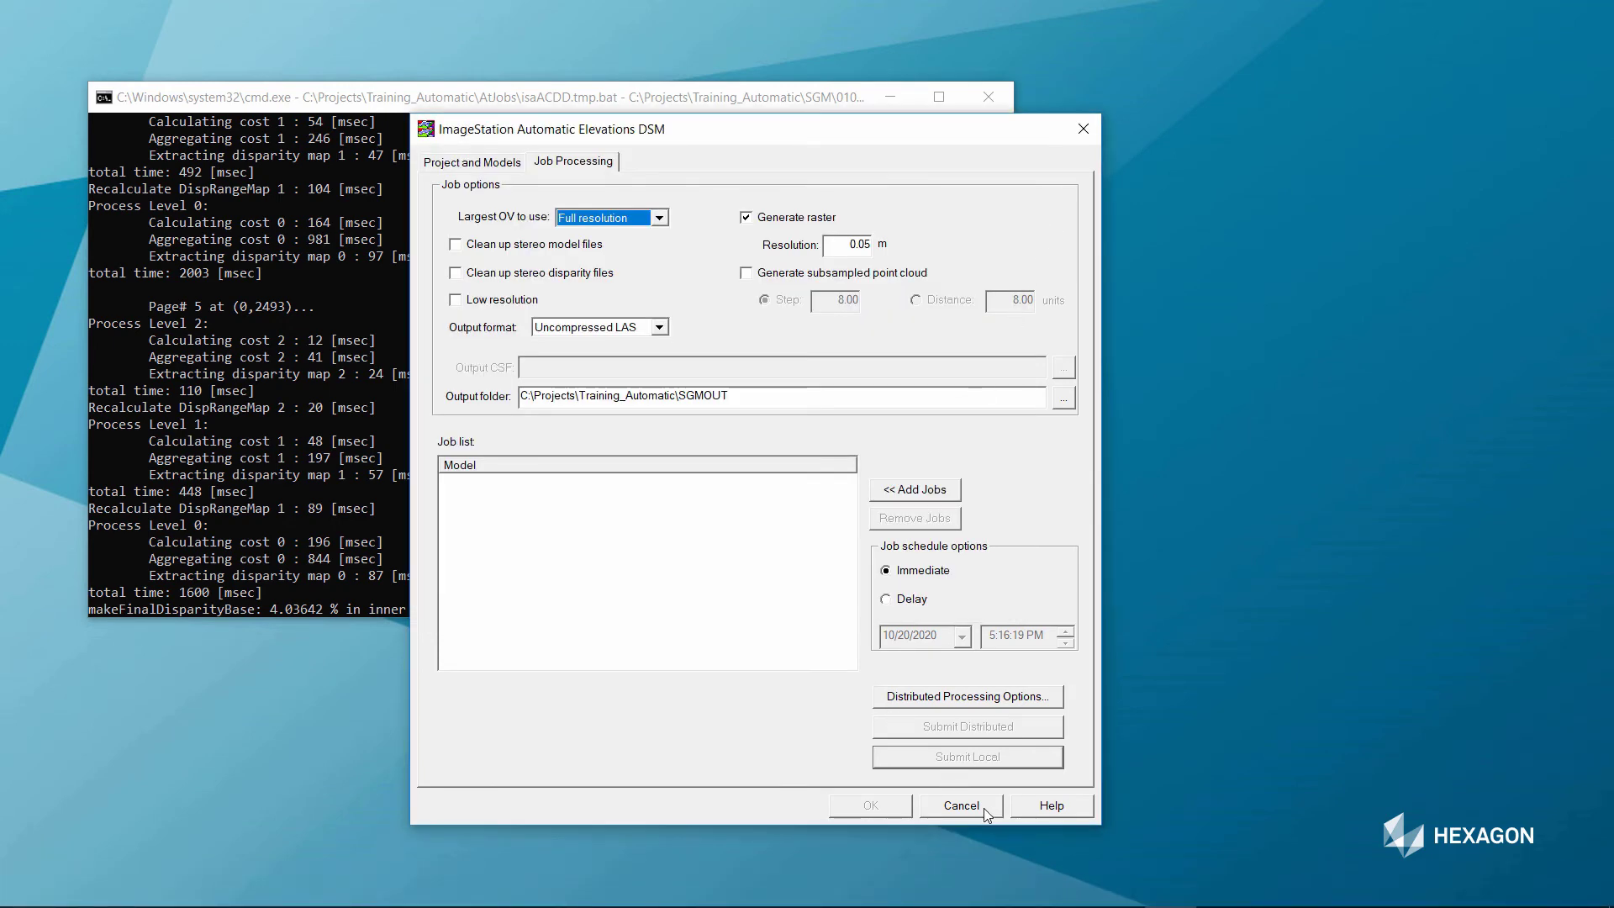
# Cancel the DSM dialog and close the command window after ISAE completes successfully
pyautogui.click(962, 806)
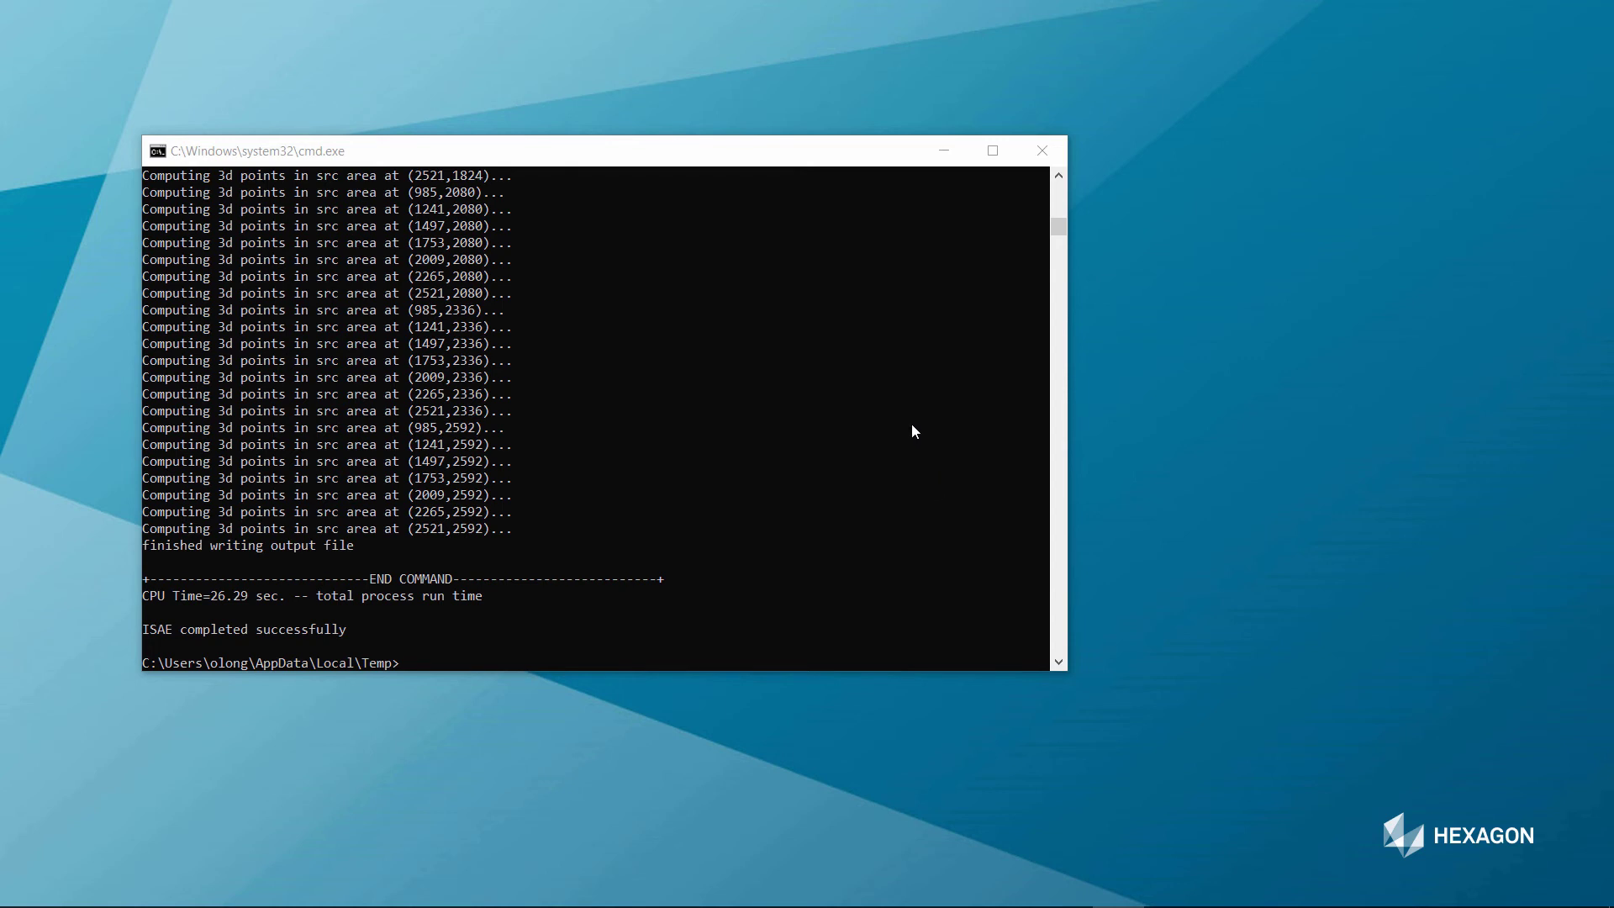
pyautogui.click(1043, 151)
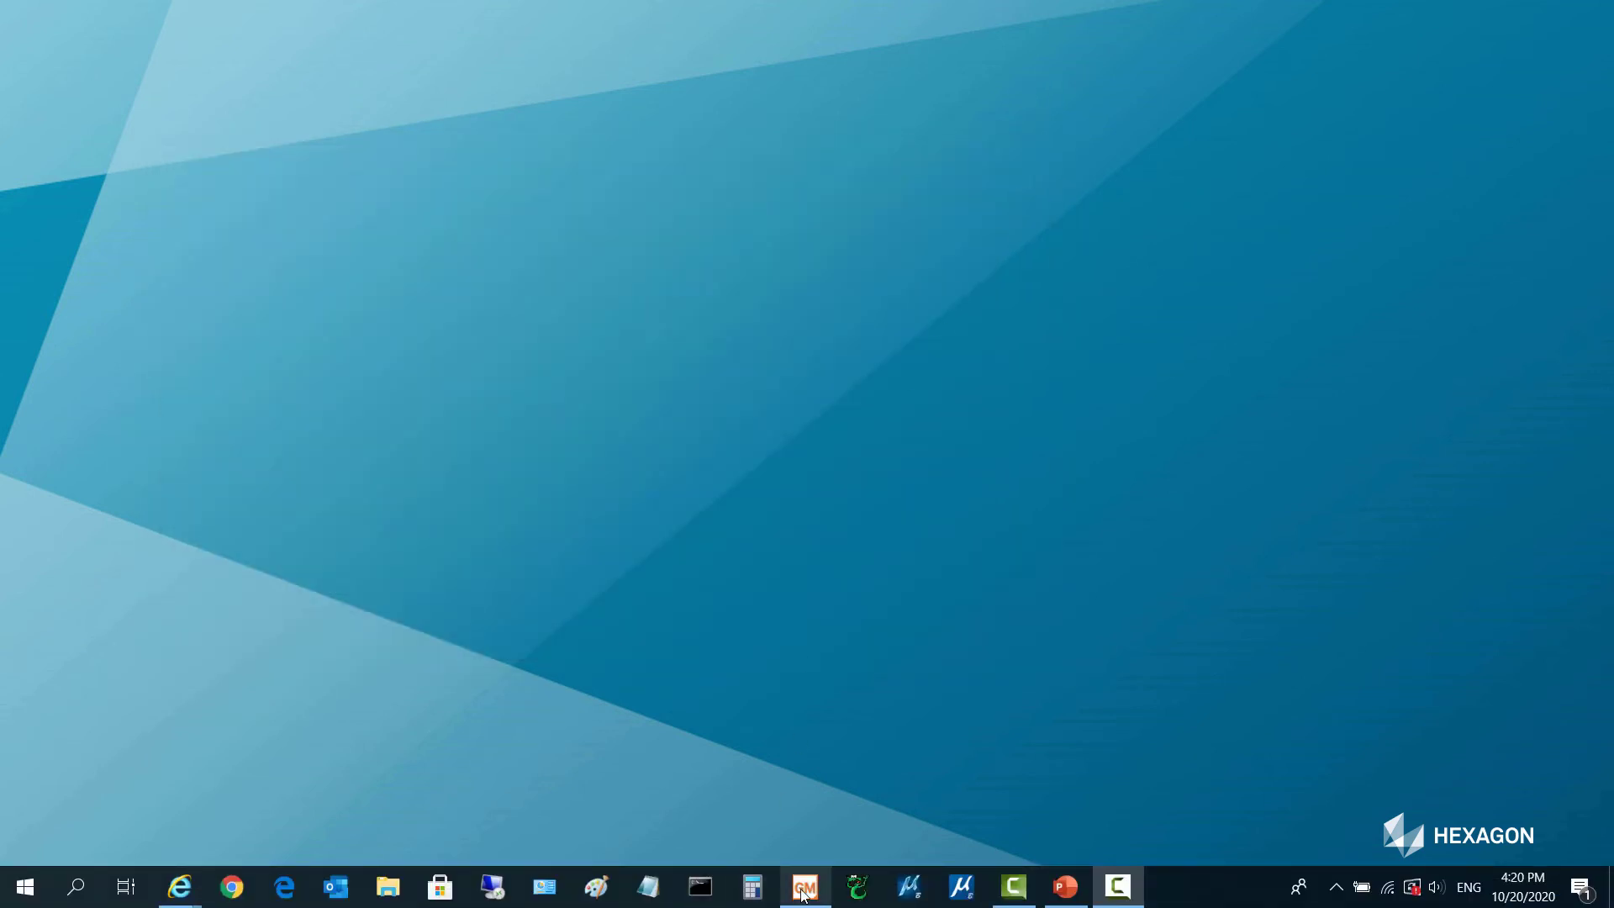
# Show the ISAD.gws map in GeoMedia as a 3D view using Toggle 3D
pyautogui.click(803, 890)
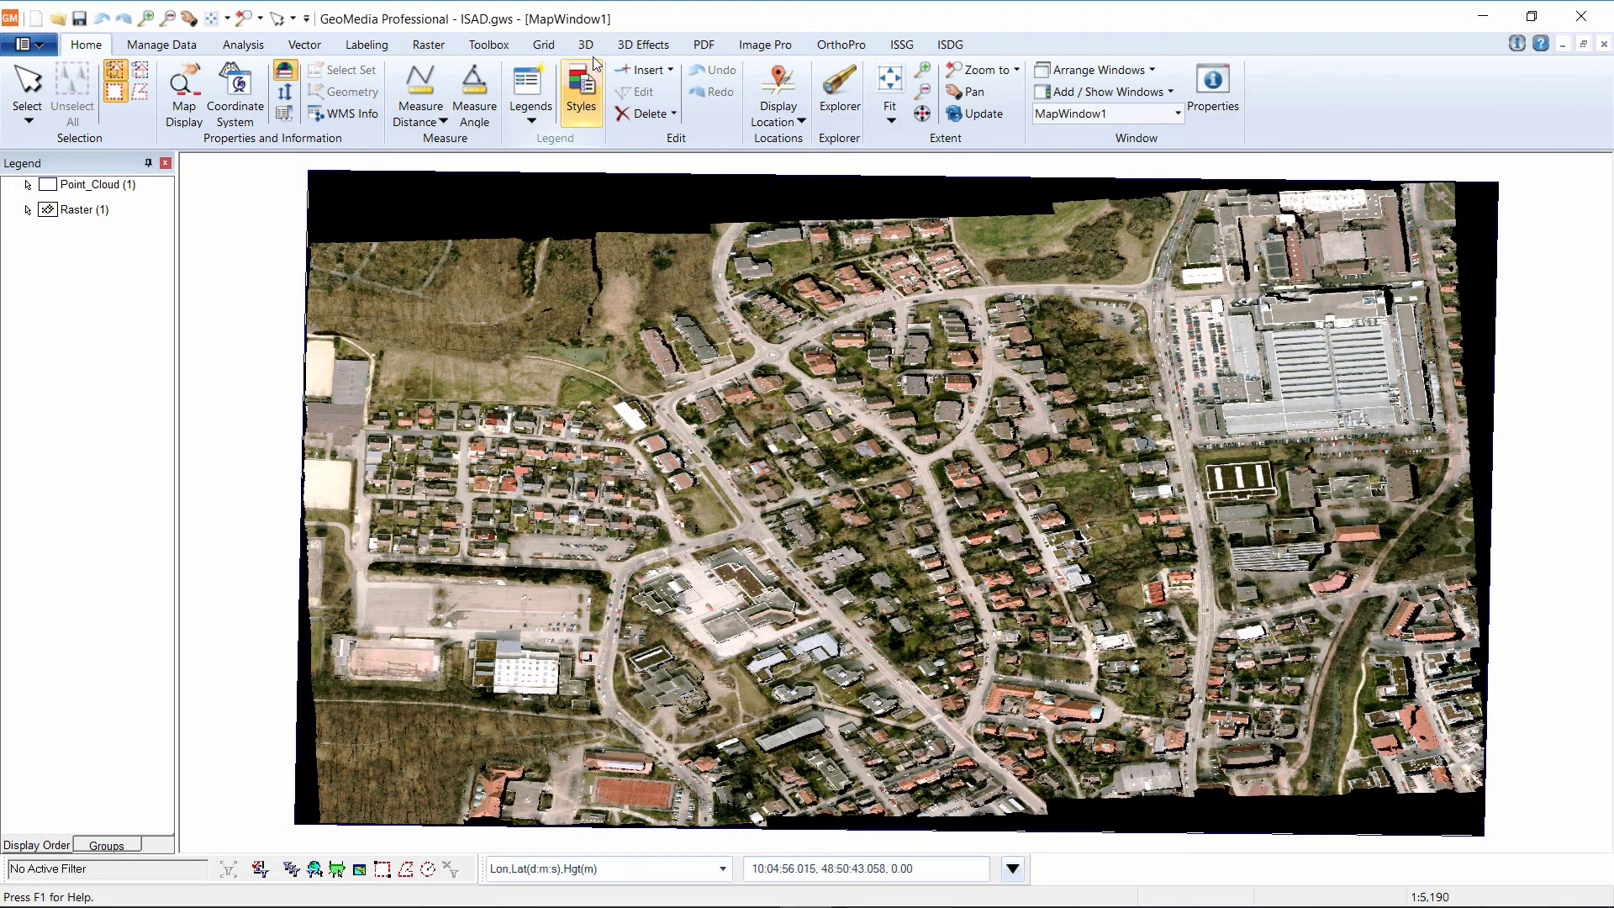
pyautogui.click(586, 45)
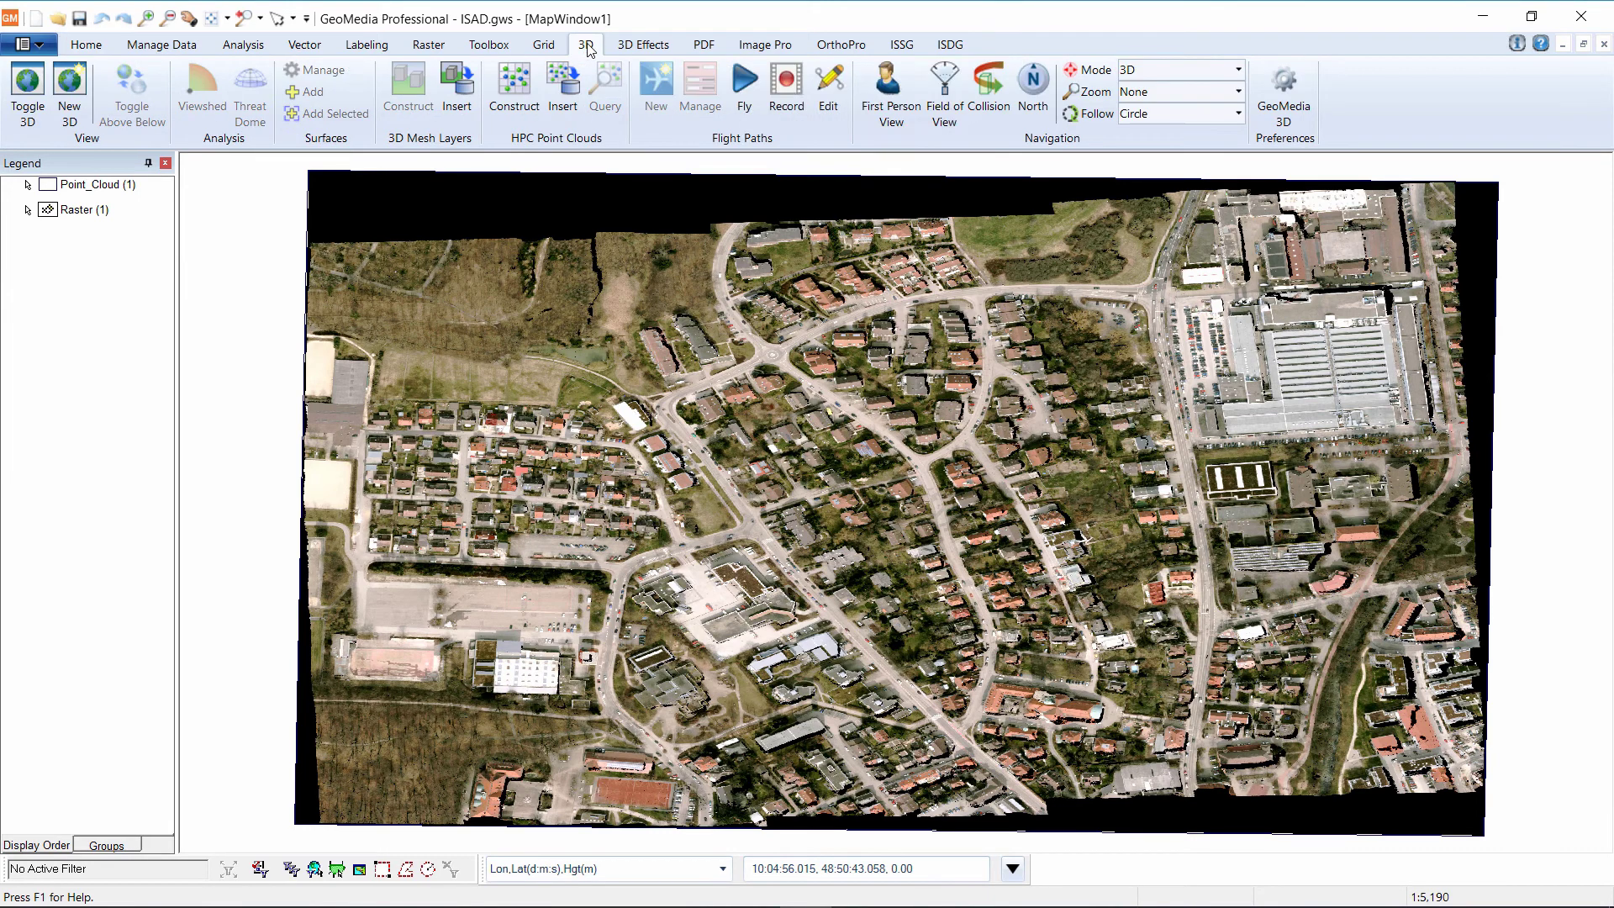
pyautogui.click(27, 84)
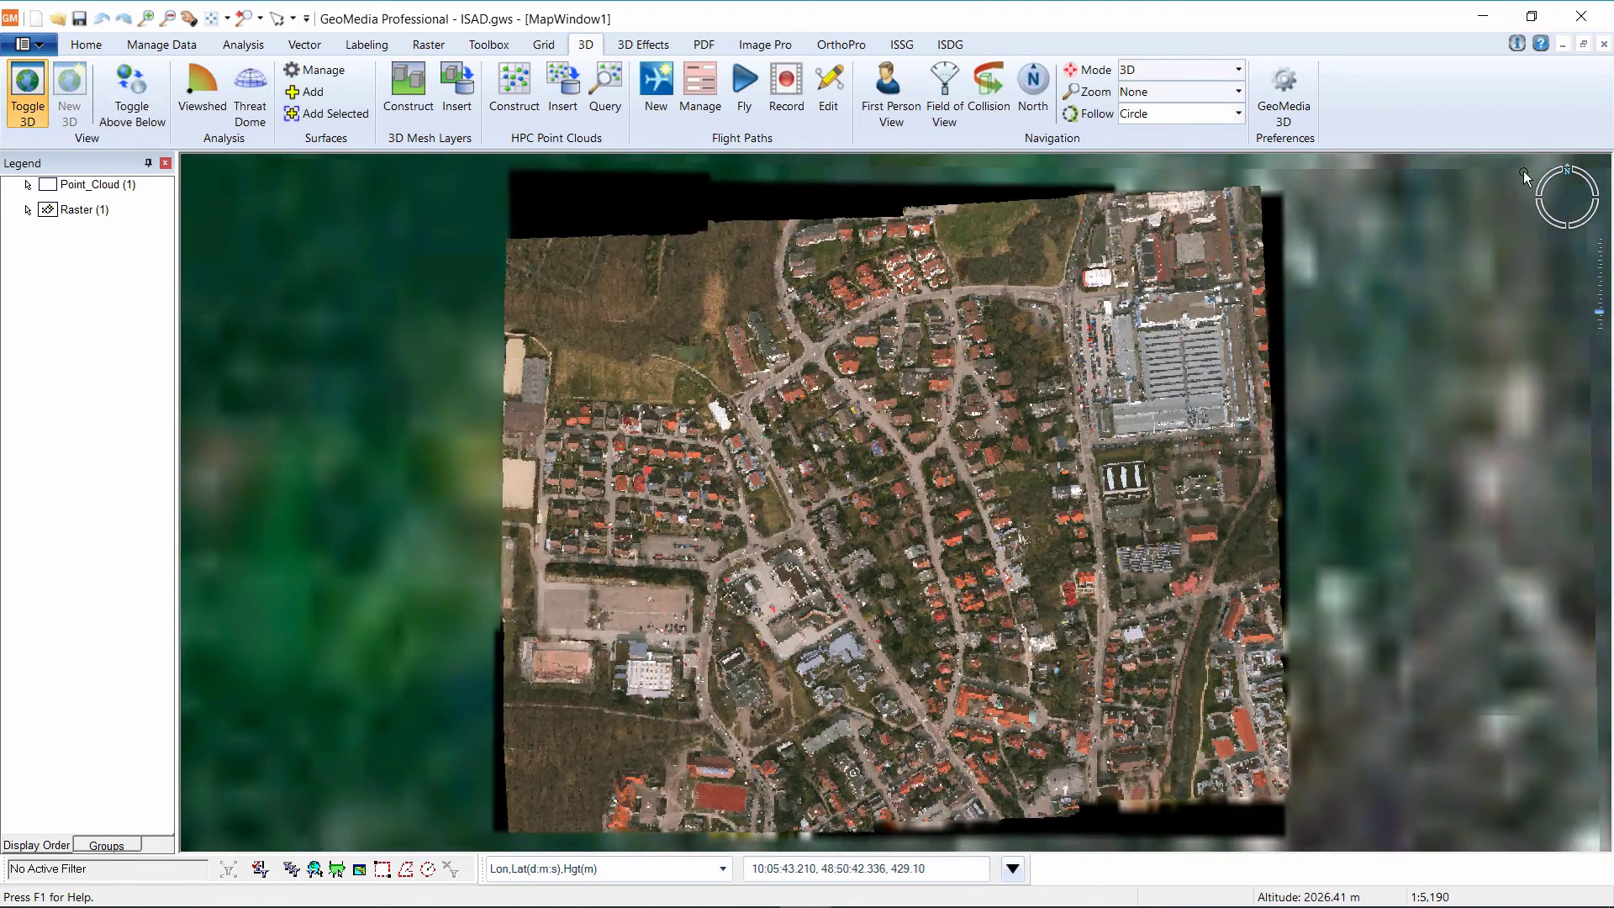
# Tilt the ISAD.gws raster surface into an oblique view, reposition and zoom, and set Follow to Circle
pyautogui.moveTo(1558, 164)
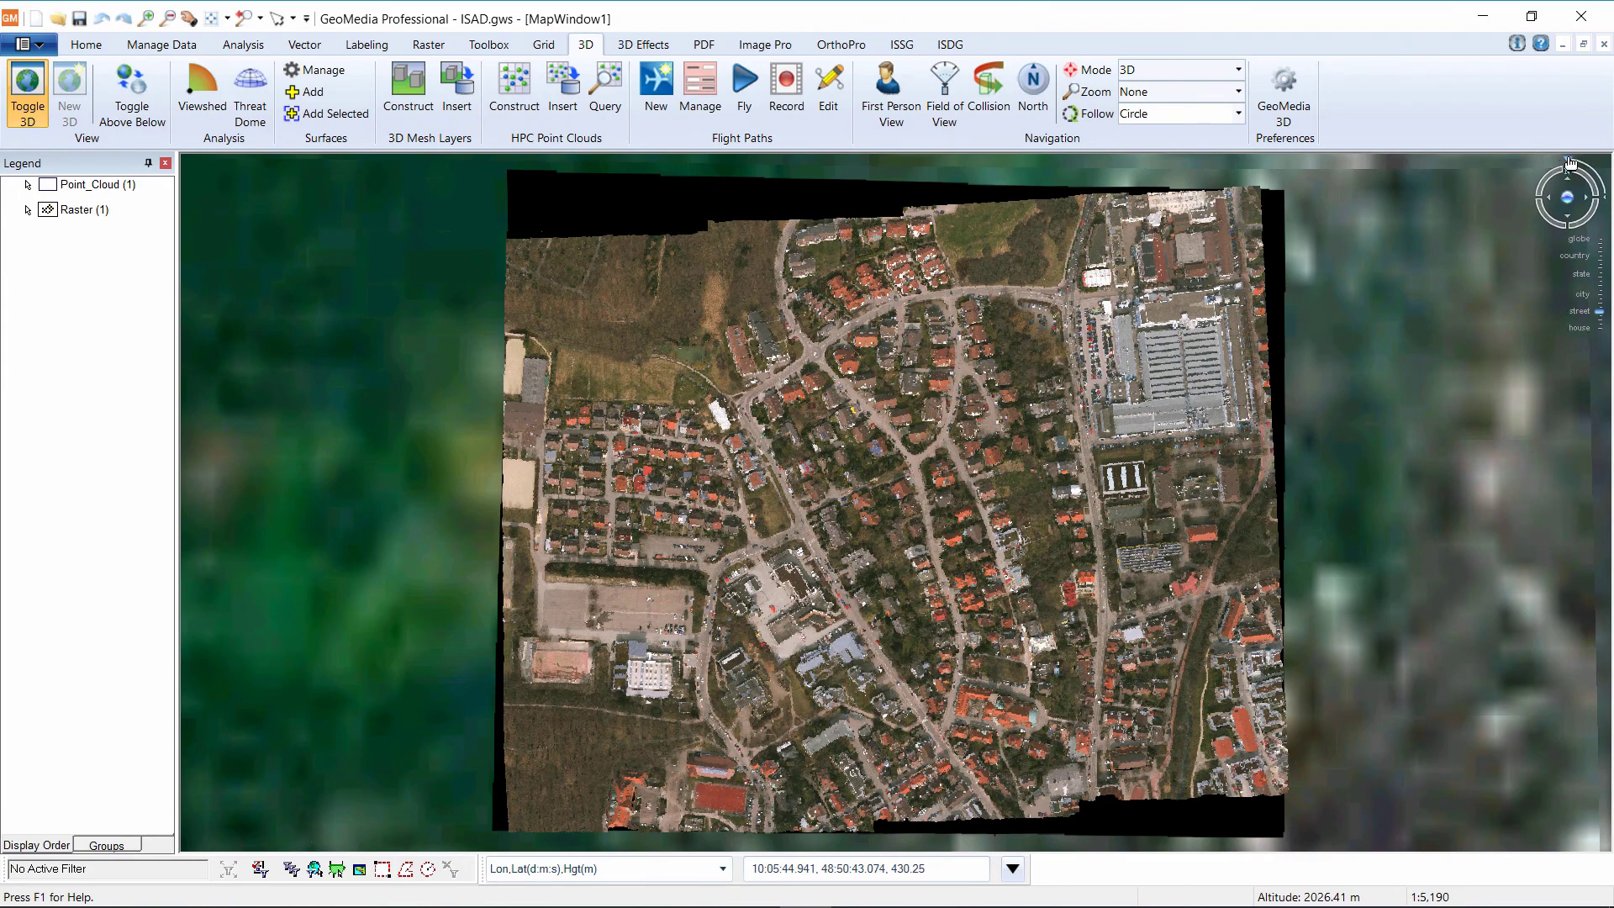
pyautogui.moveTo(1571, 162); pyautogui.dragTo(1603, 185)
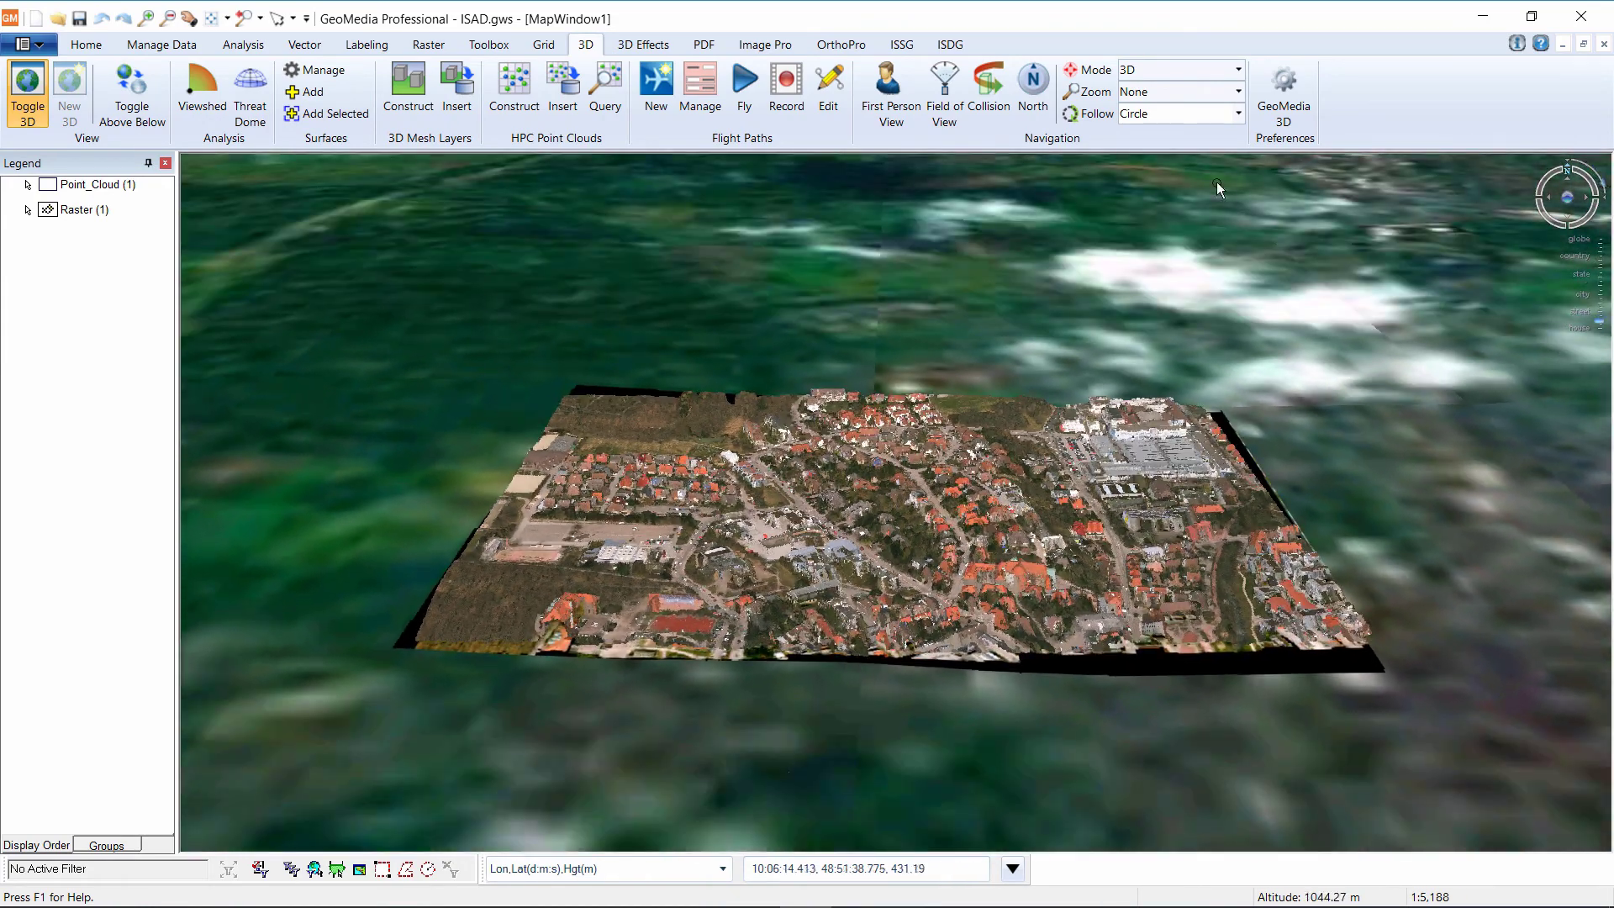
pyautogui.click(196, 22)
pyautogui.moveTo(875, 535); pyautogui.dragTo(851, 447)
pyautogui.scroll(3, 856, 448)
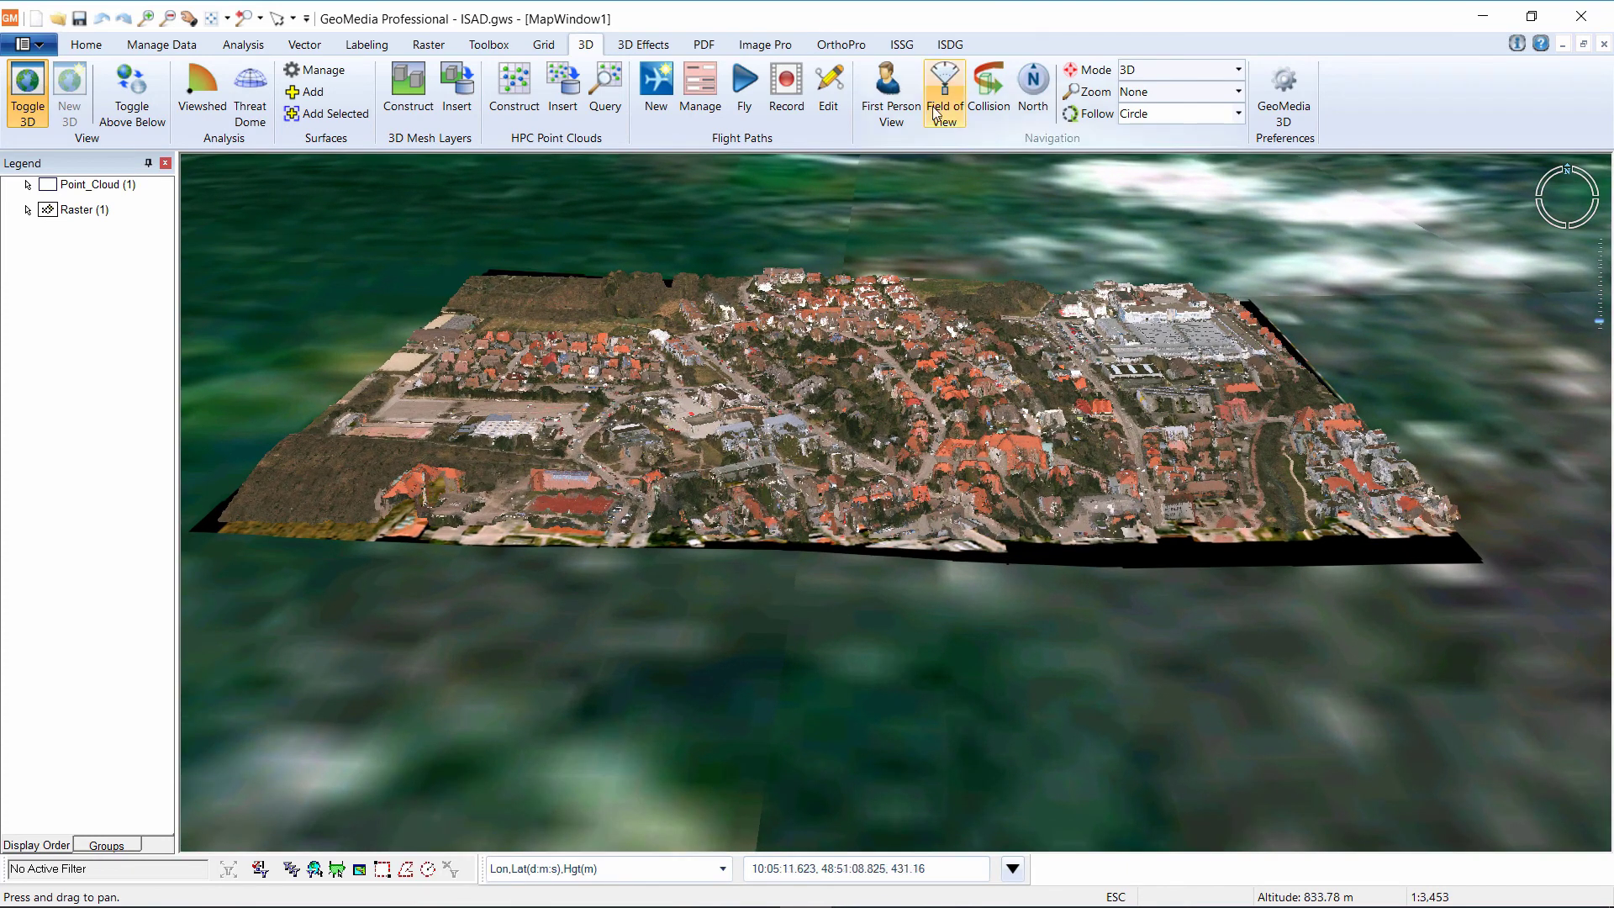
pyautogui.click(1166, 115)
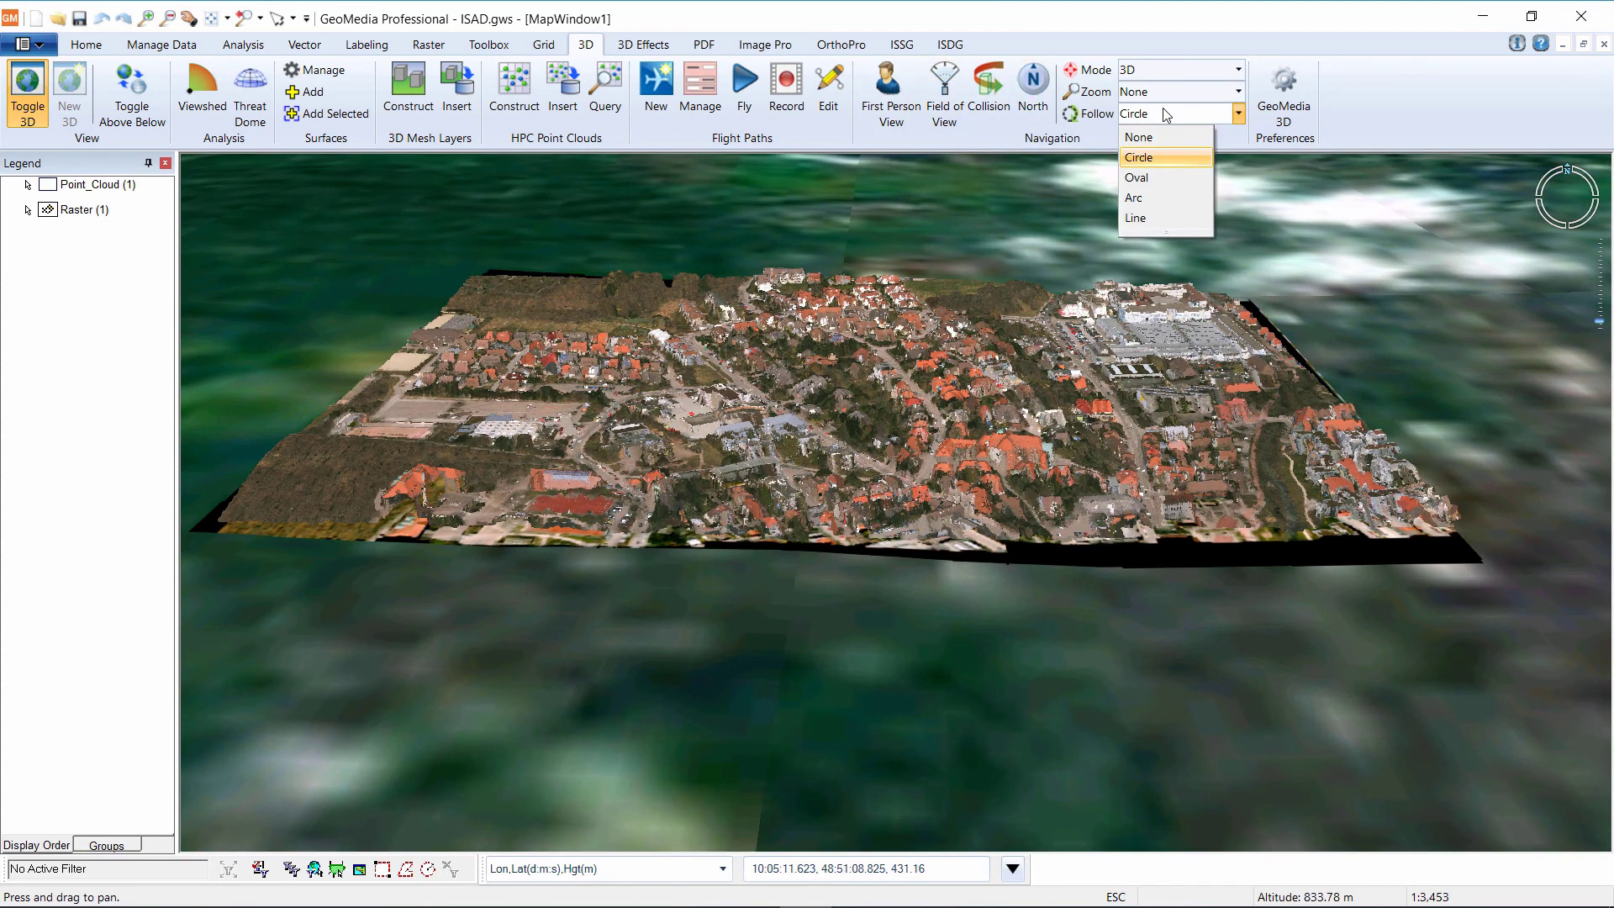
pyautogui.click(1145, 160)
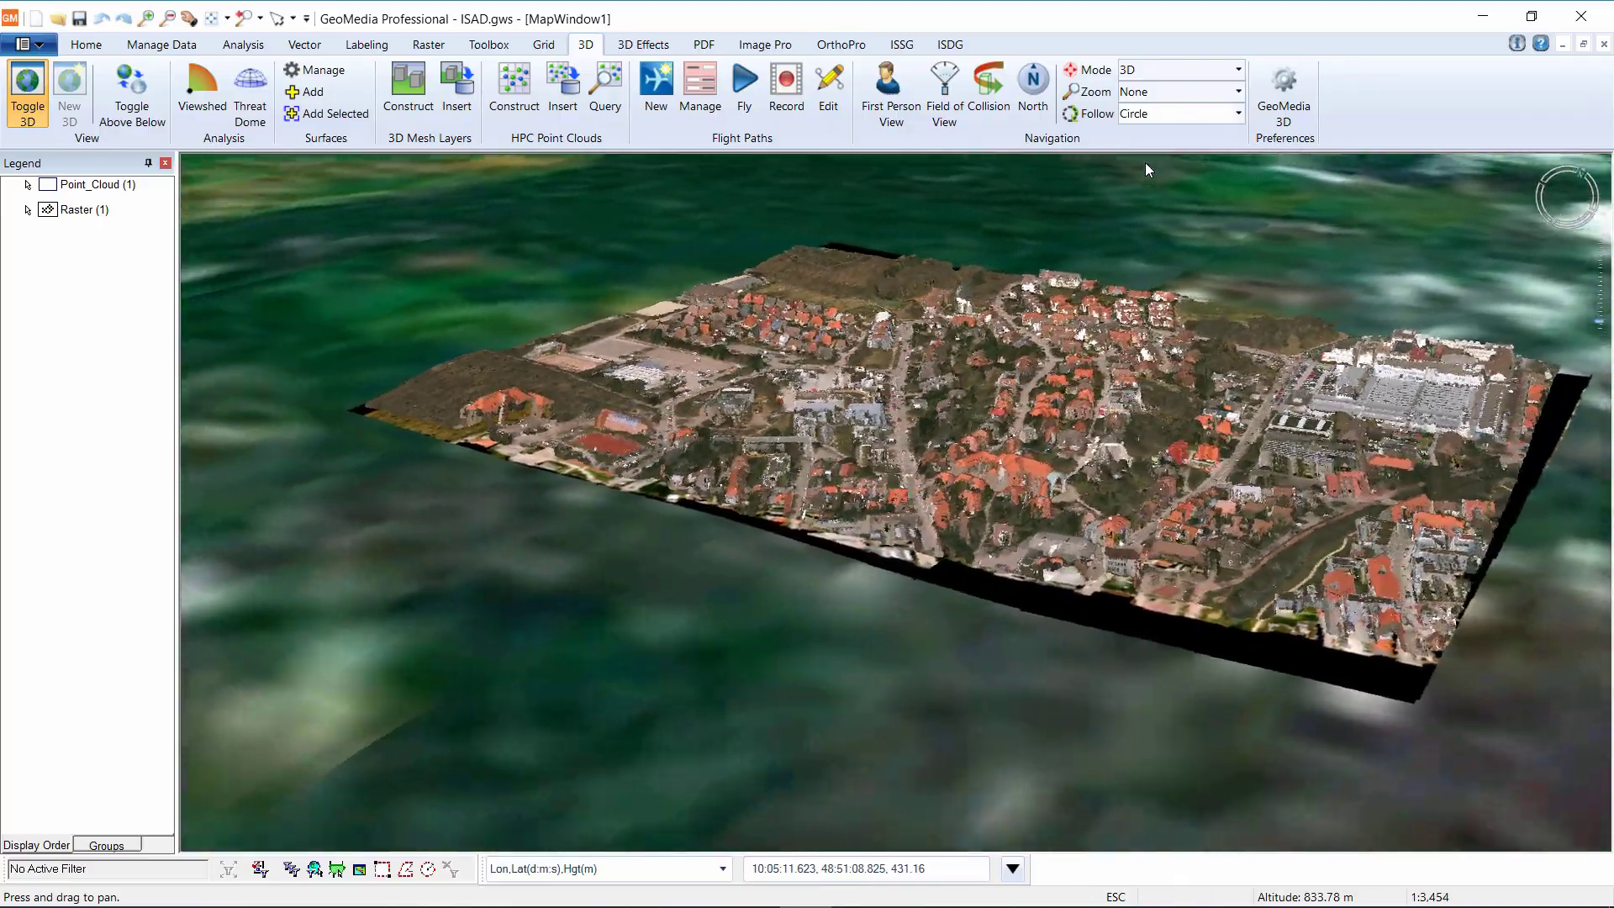